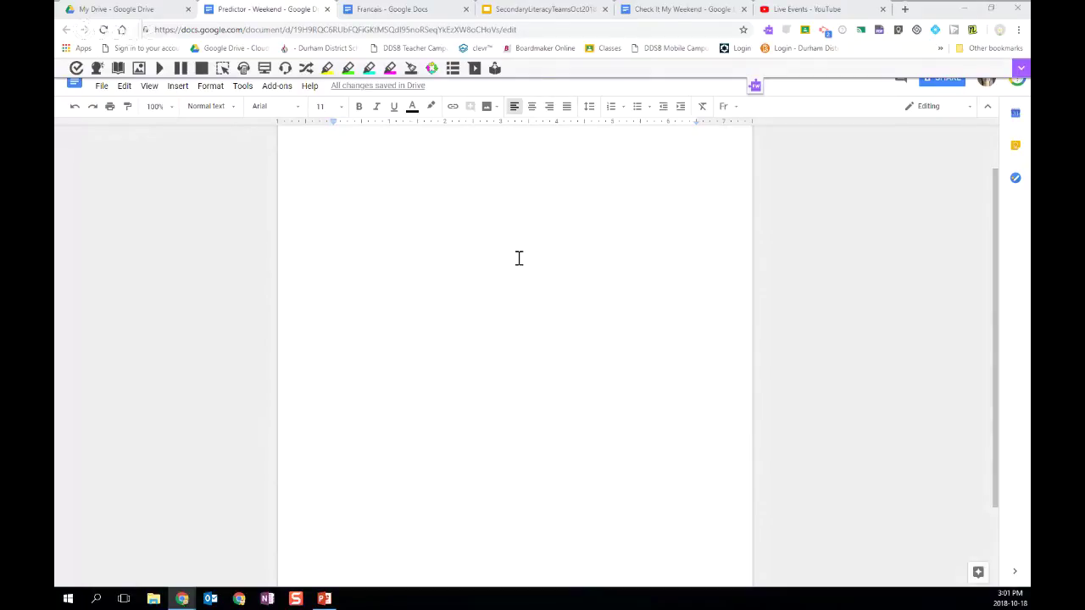
Turn on Read&Write word prediction and enter 'On the weekend' using the suggestion list
left_click(755, 89)
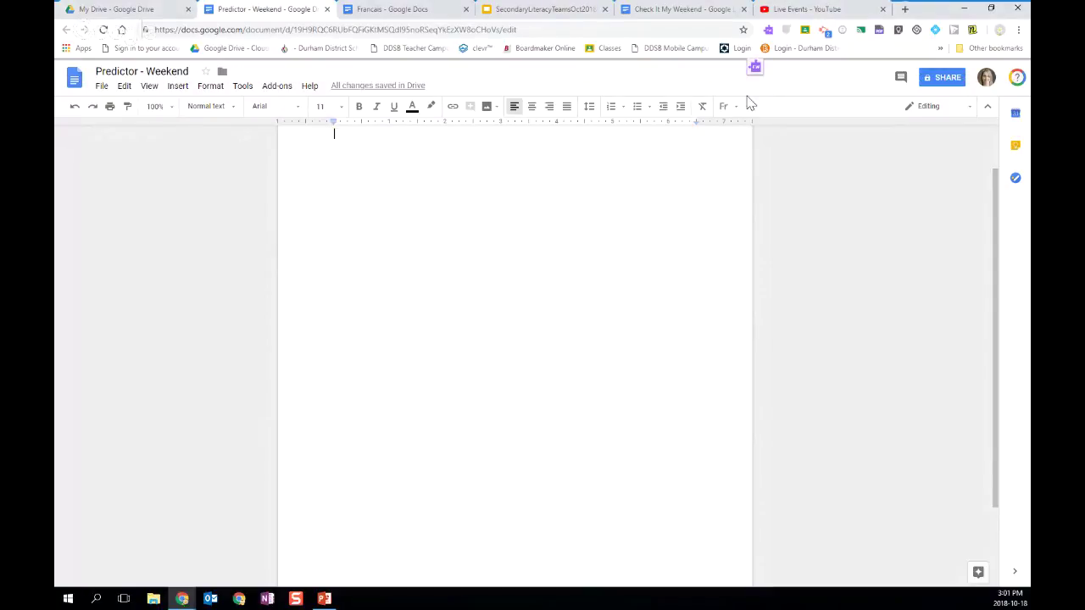
left_click(756, 69)
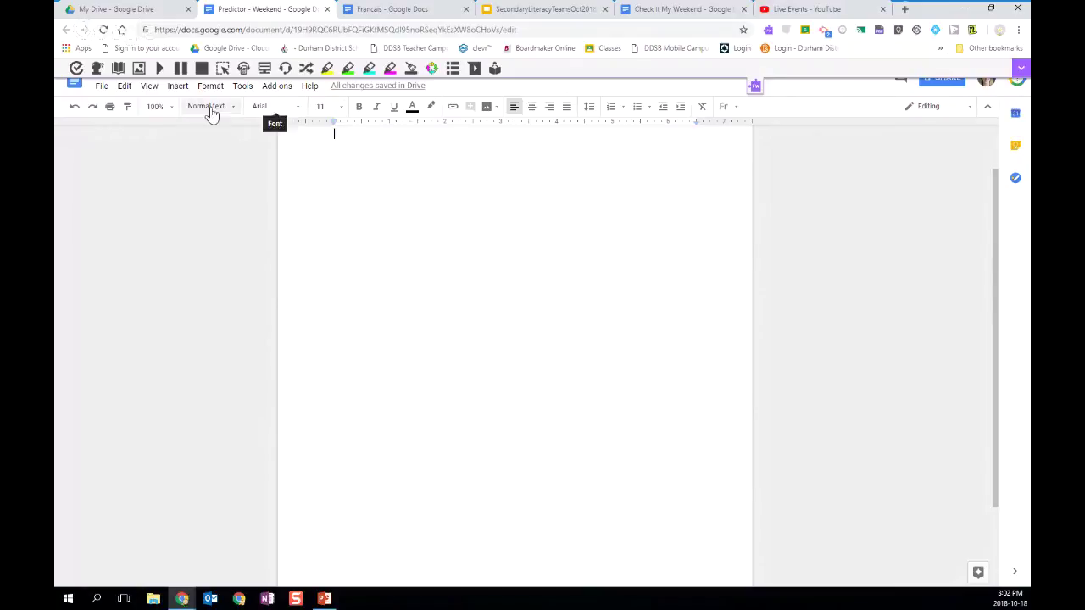
left_click(96, 69)
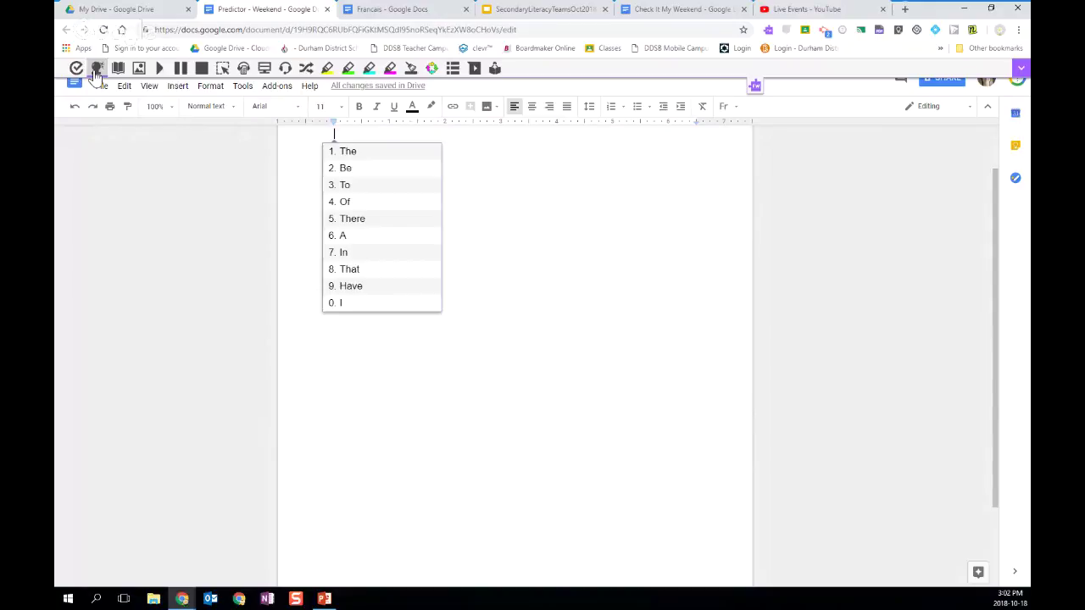
type("O")
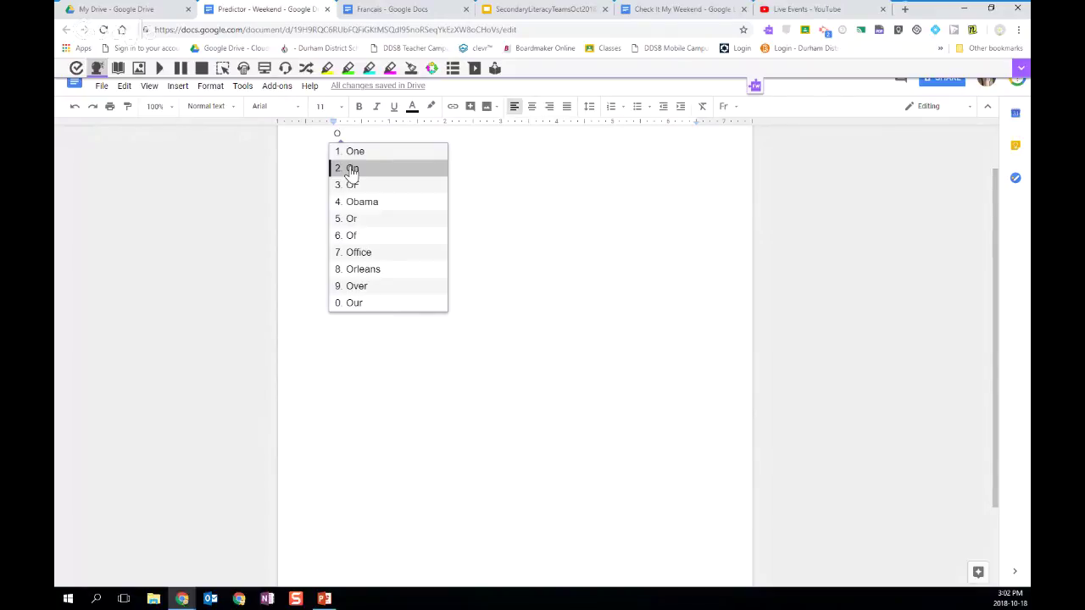
left_click(352, 169)
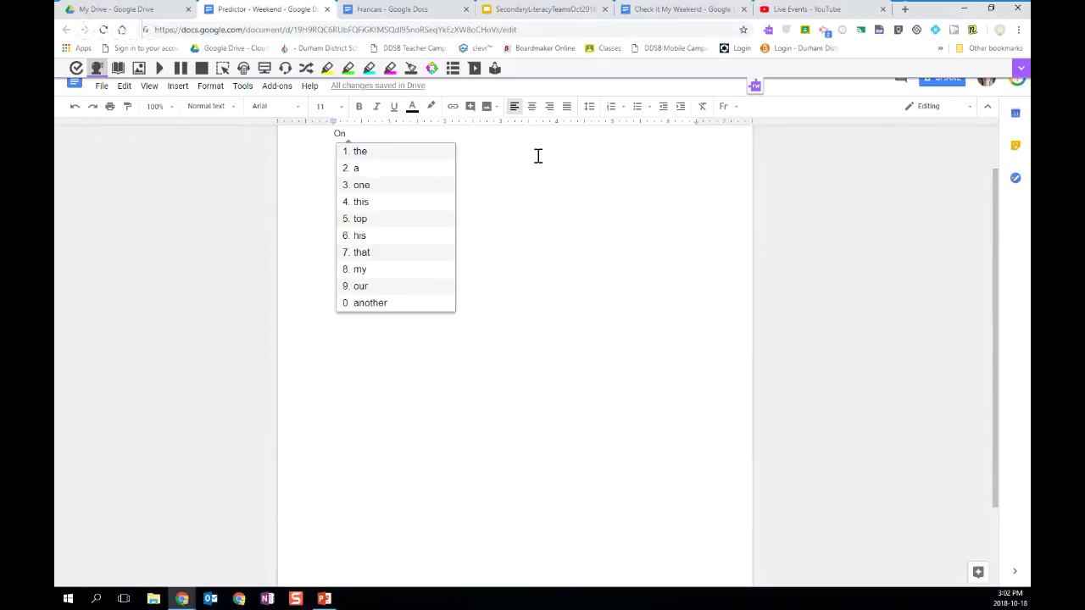
left_click(430, 154)
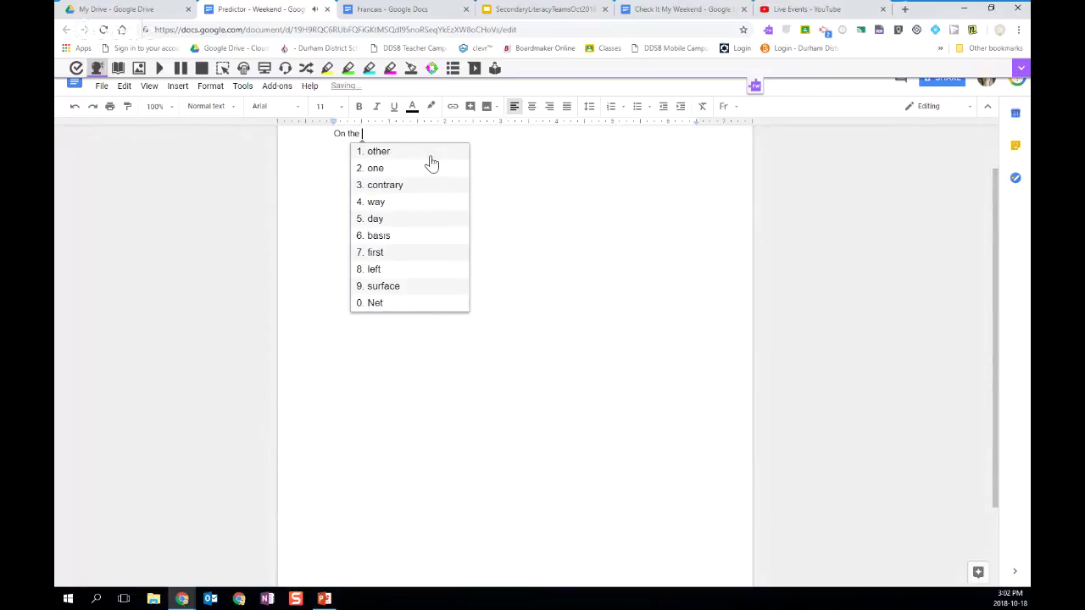
type("w")
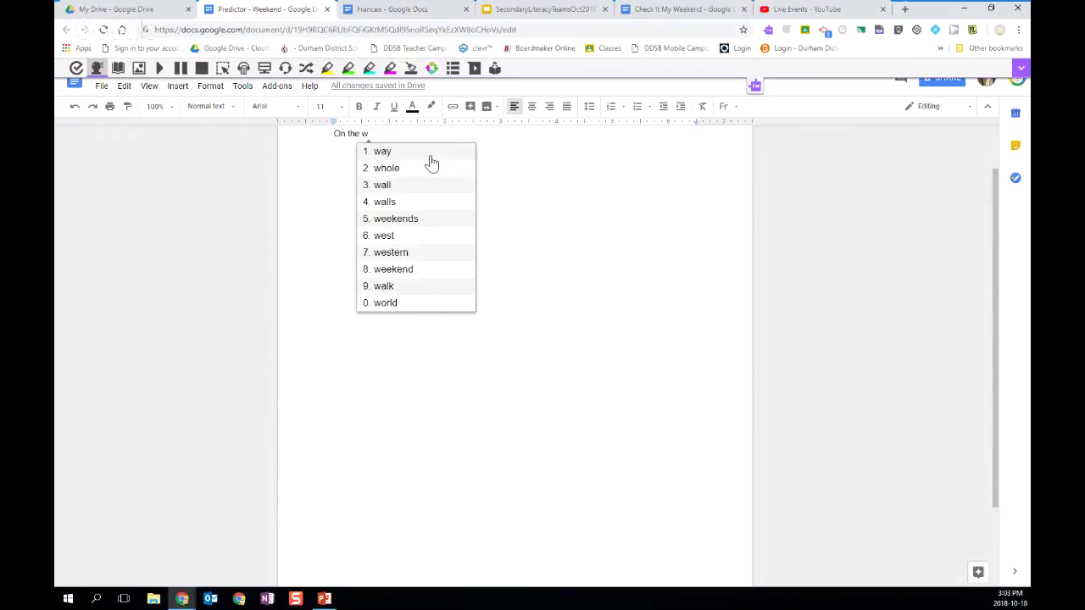
left_click(432, 269)
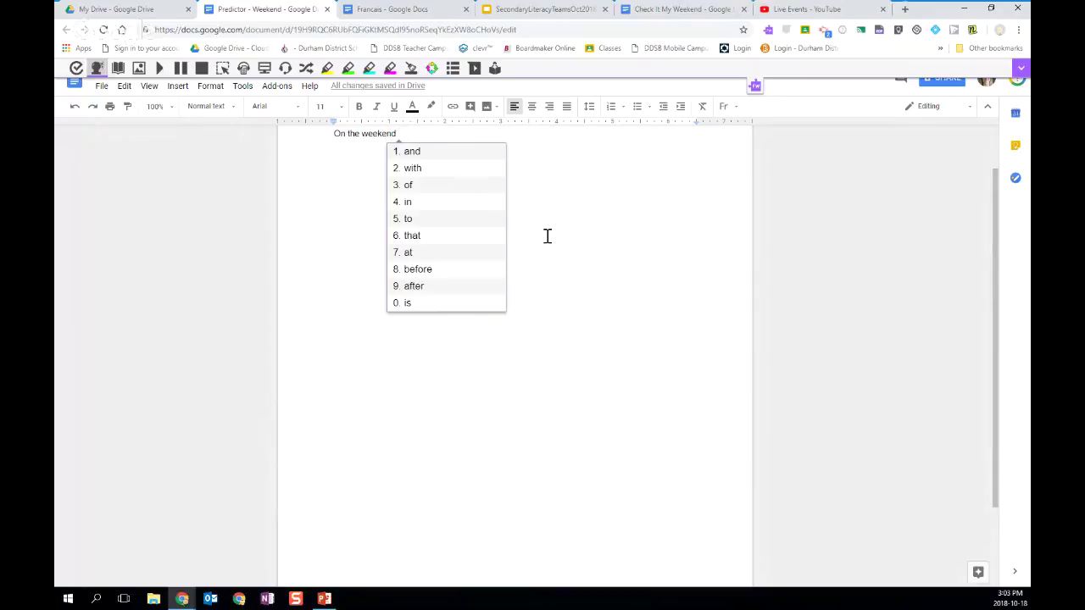
In Read&Write prediction options, untick Follow the cursor while typing and set Text Size to maximum
left_click(1019, 73)
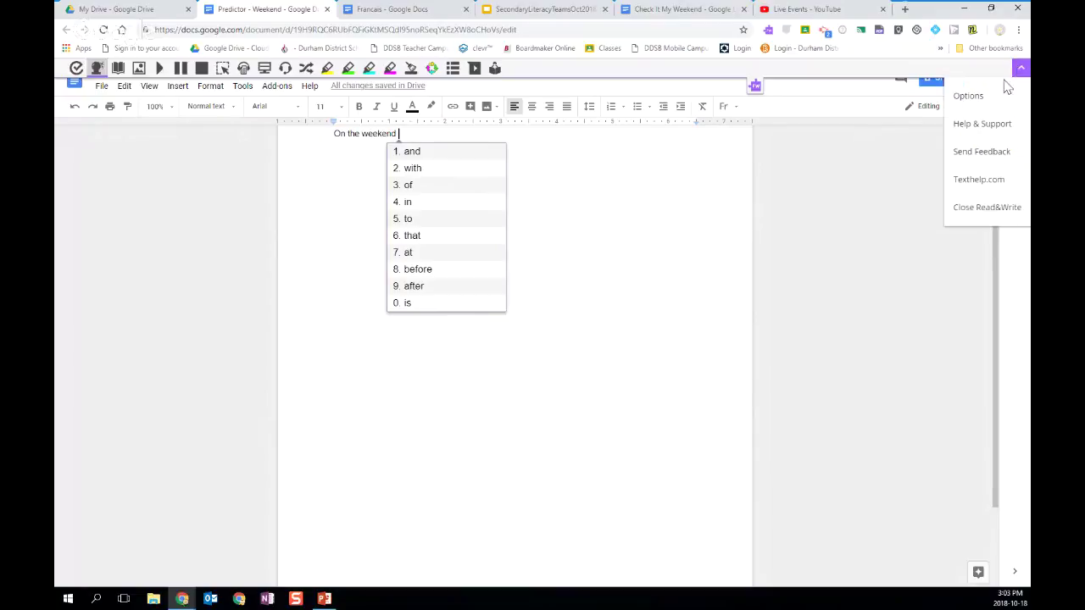
left_click(994, 99)
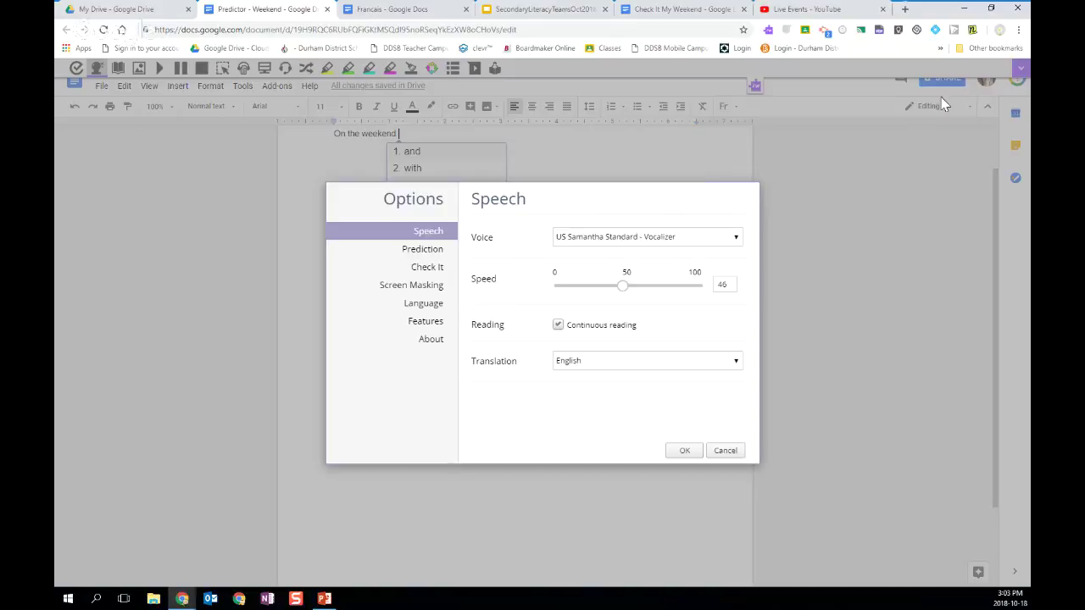
left_click(433, 254)
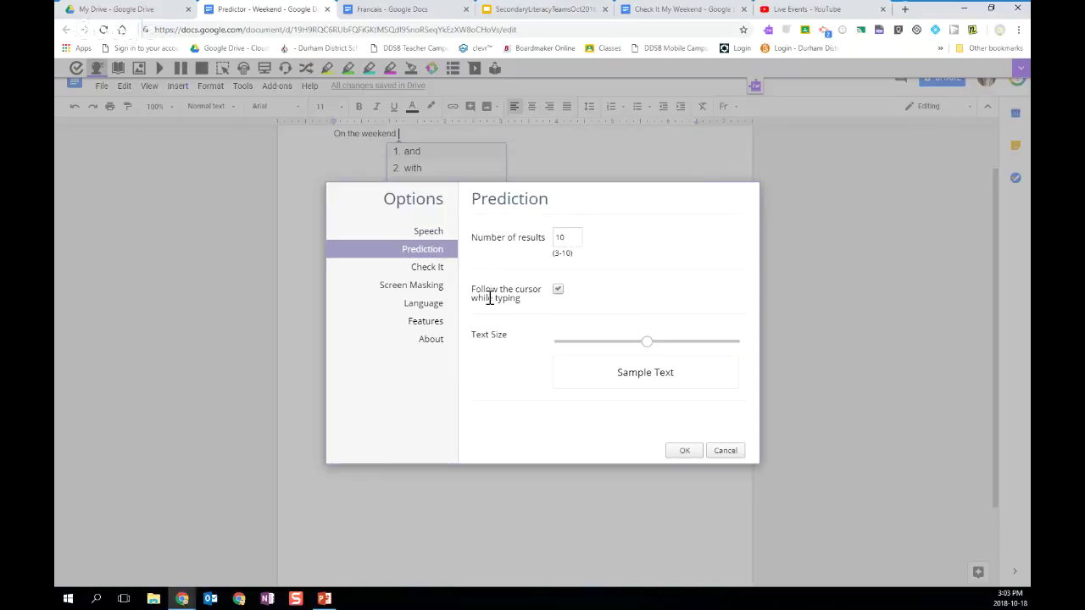
left_click(558, 292)
left_click_drag(648, 350, 740, 348)
left_click(684, 450)
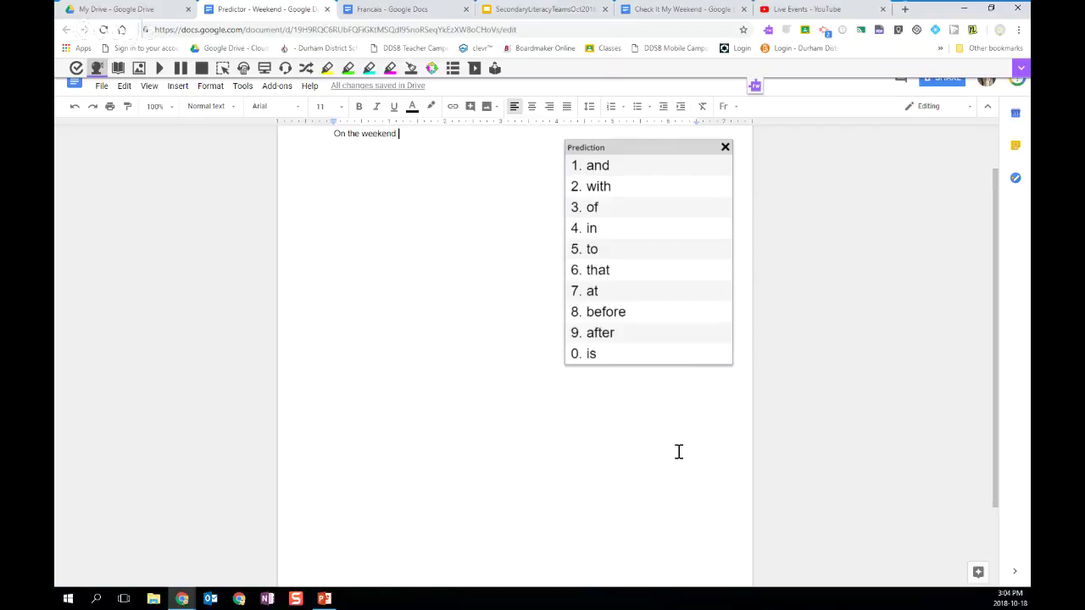
Move the prediction panel beside the page's right edge and type 'I went to the zoo with my f'
left_click_drag(690, 153, 201, 78)
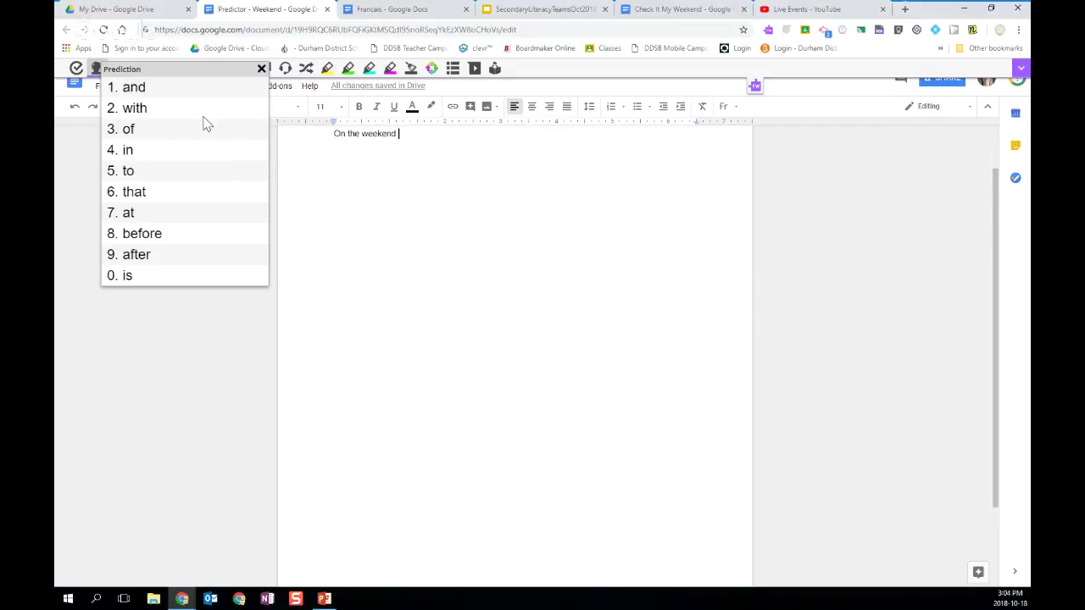
left_click_drag(196, 78, 818, 162)
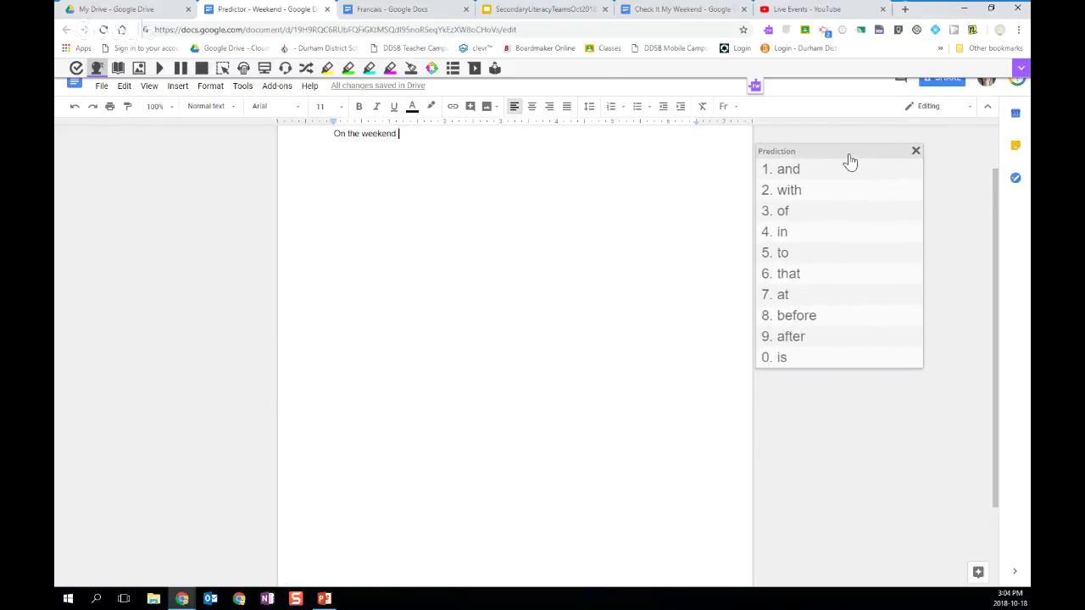
left_click_drag(850, 161, 849, 162)
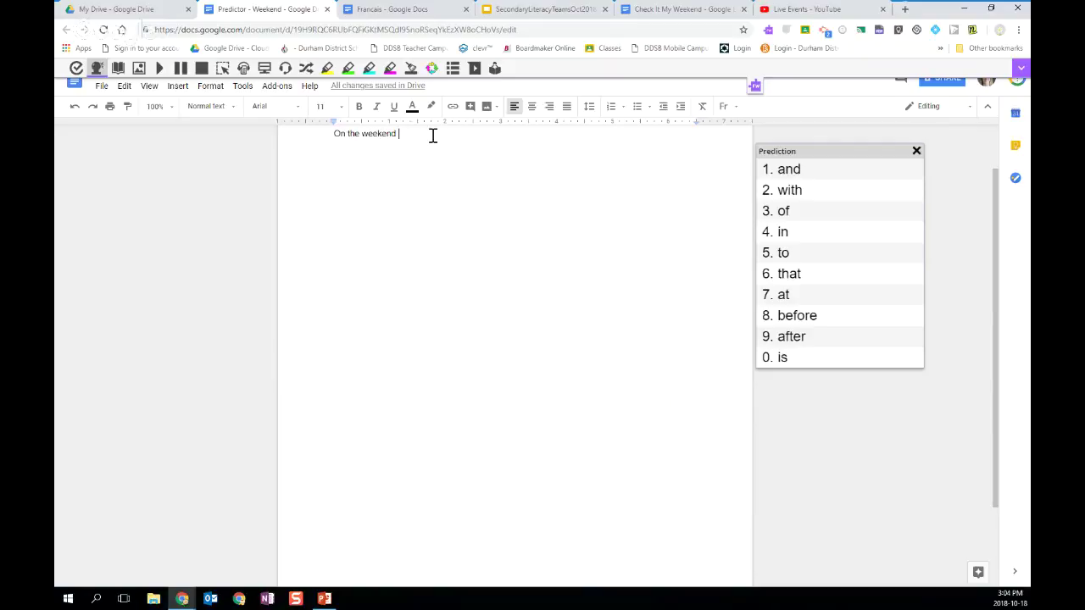
type("I we")
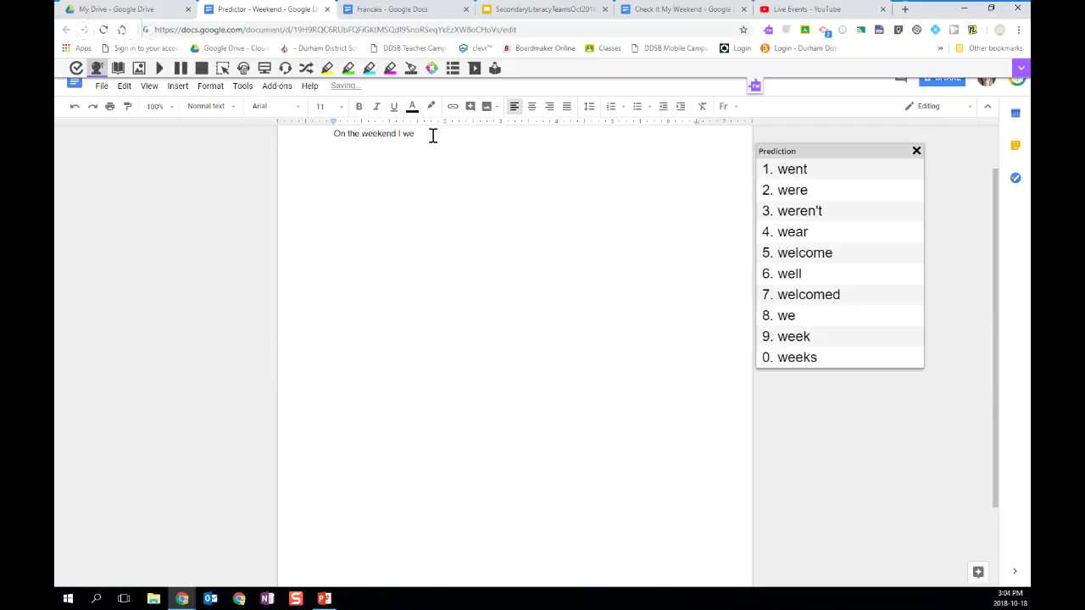
type("e")
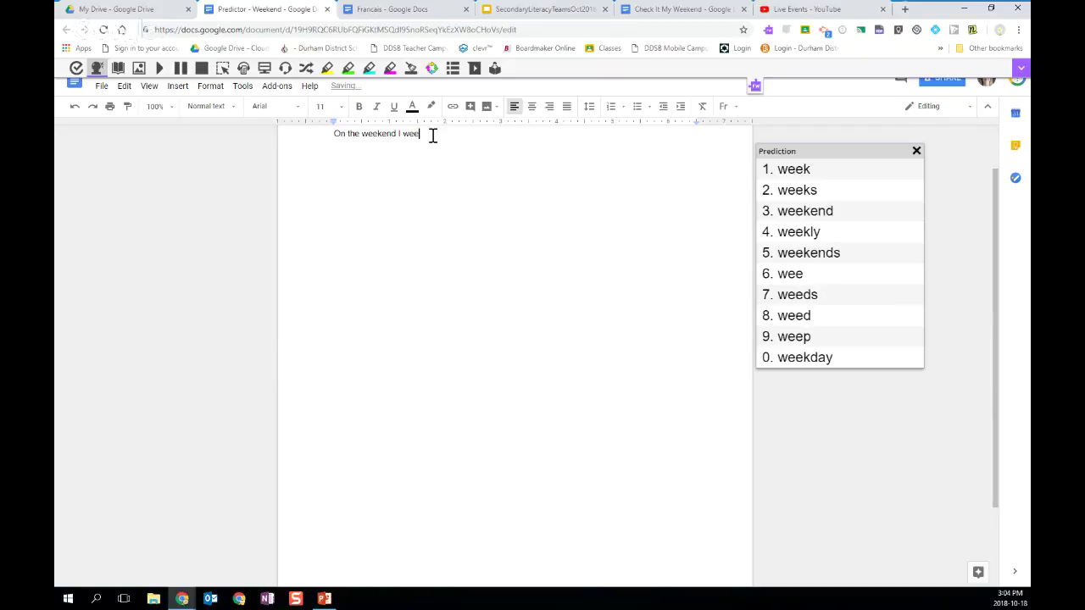
key("BackSpace")
type("nt")
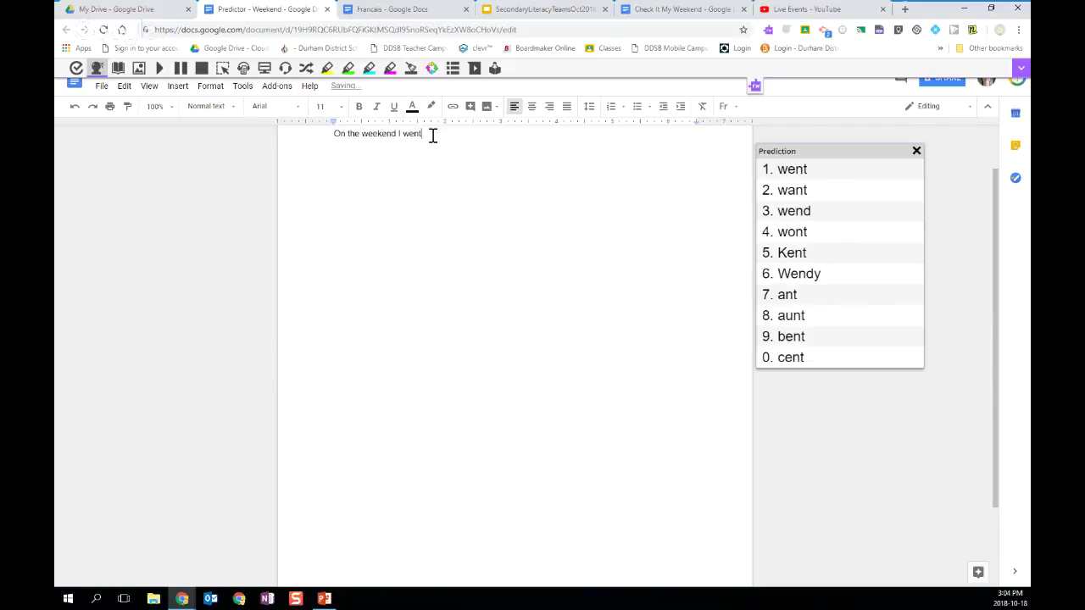
type(" to the zoo with ")
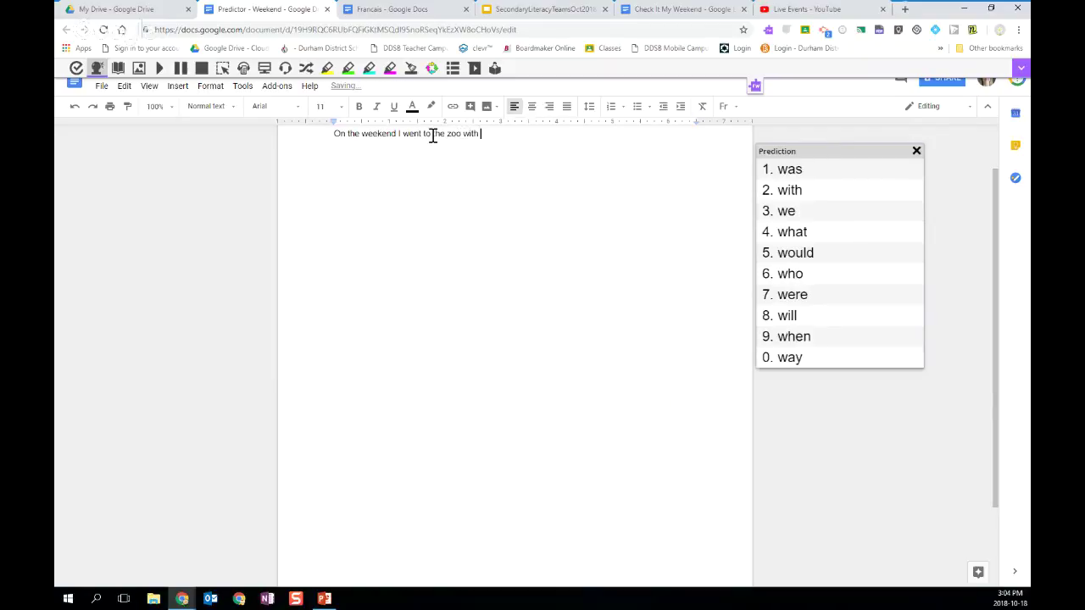
type("my f")
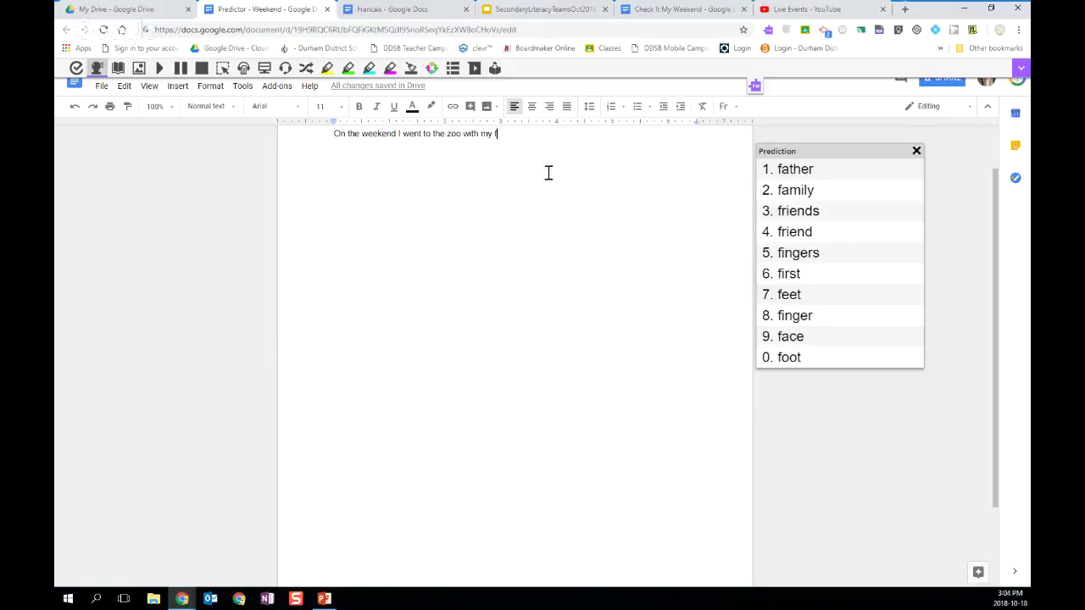
Complete 'family' with help from Picture Dictionary previews, remove the trailing space, then close both panels
left_click(139, 69)
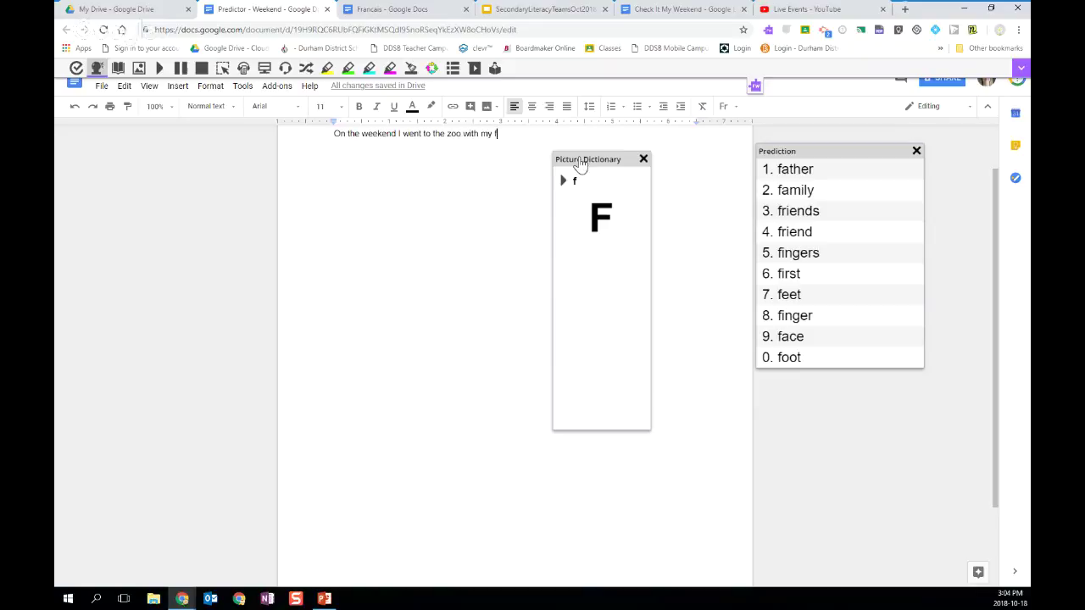
left_click_drag(584, 165, 168, 160)
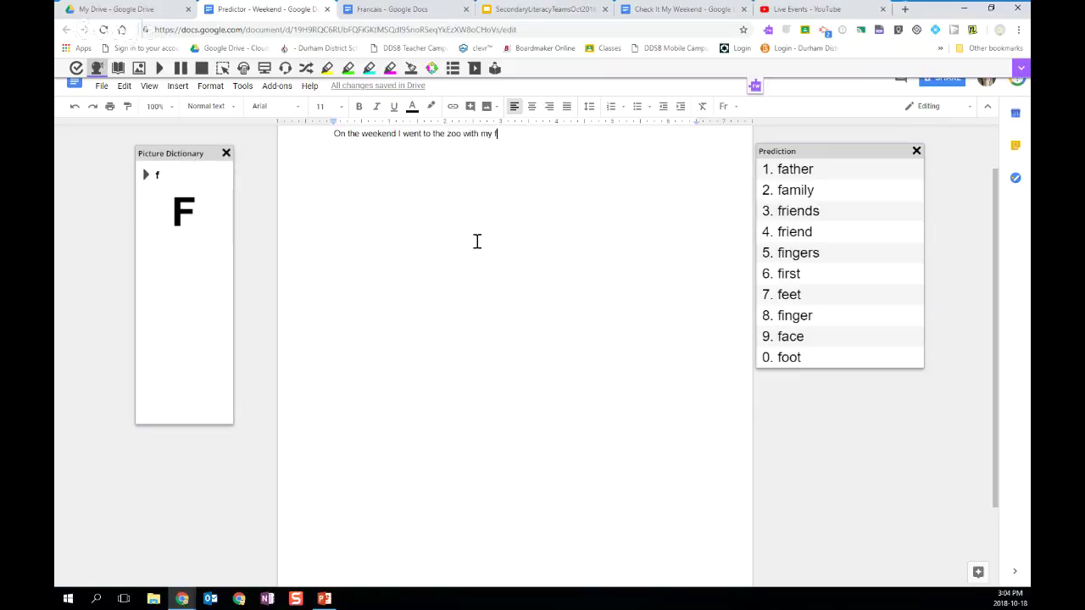
mouse_move(786, 172)
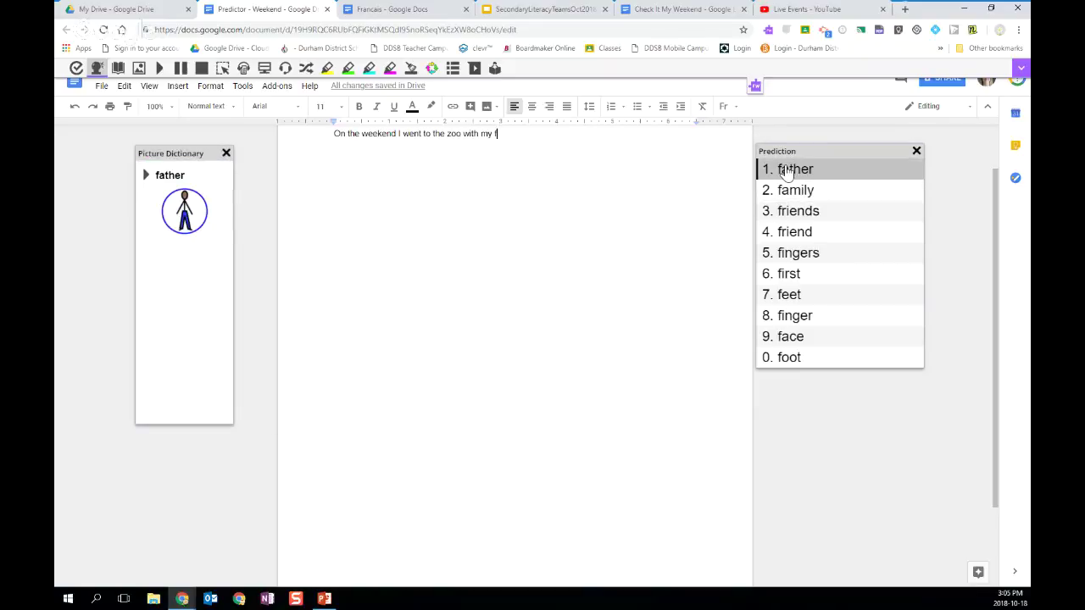
mouse_move(788, 193)
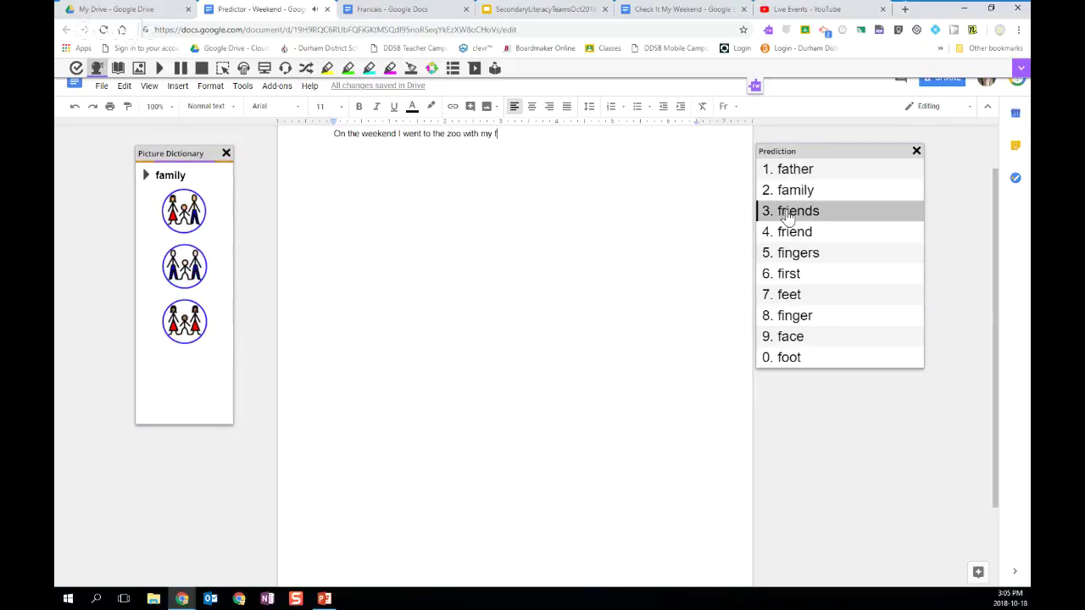
mouse_move(788, 216)
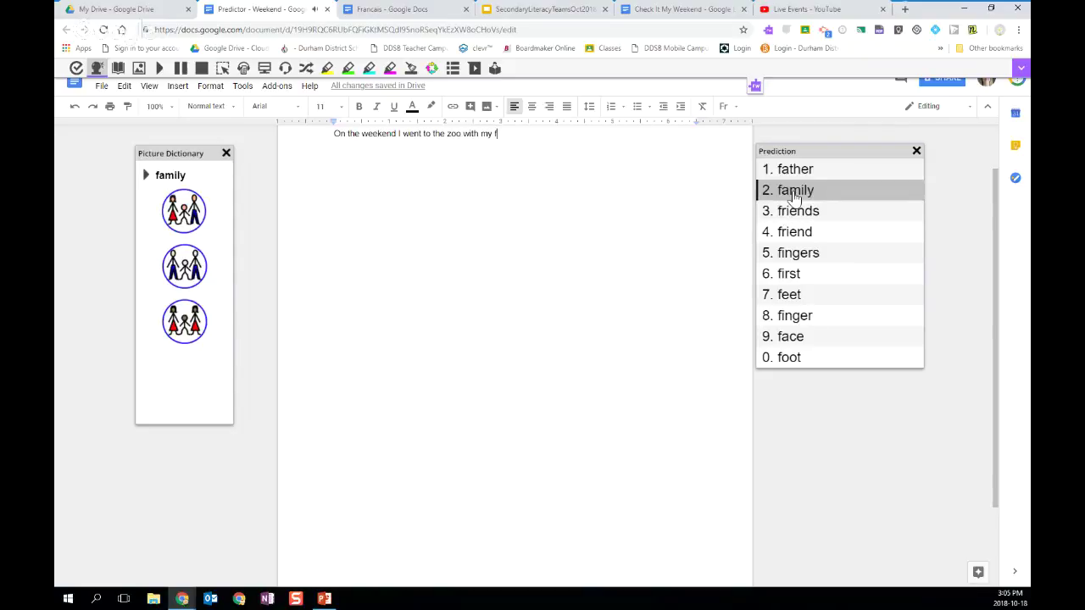
left_click(794, 195)
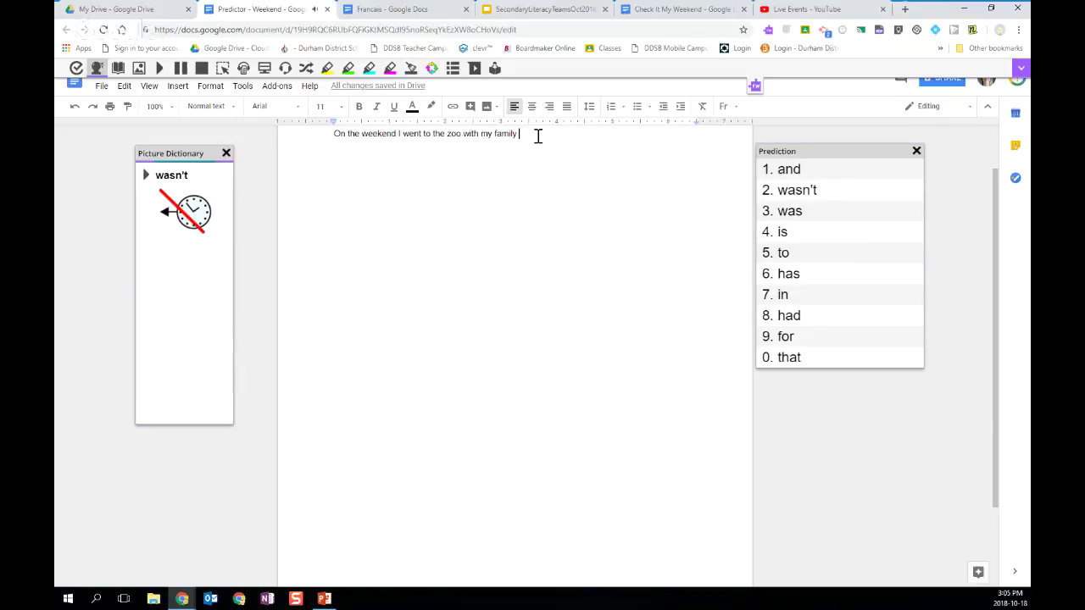
key("BackSpace")
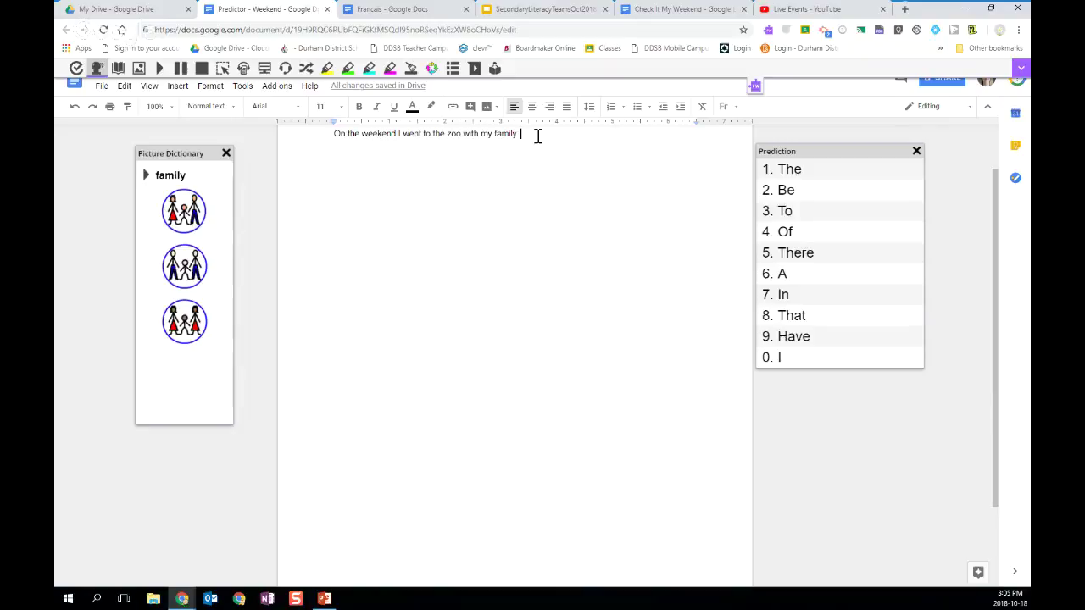
left_click(226, 153)
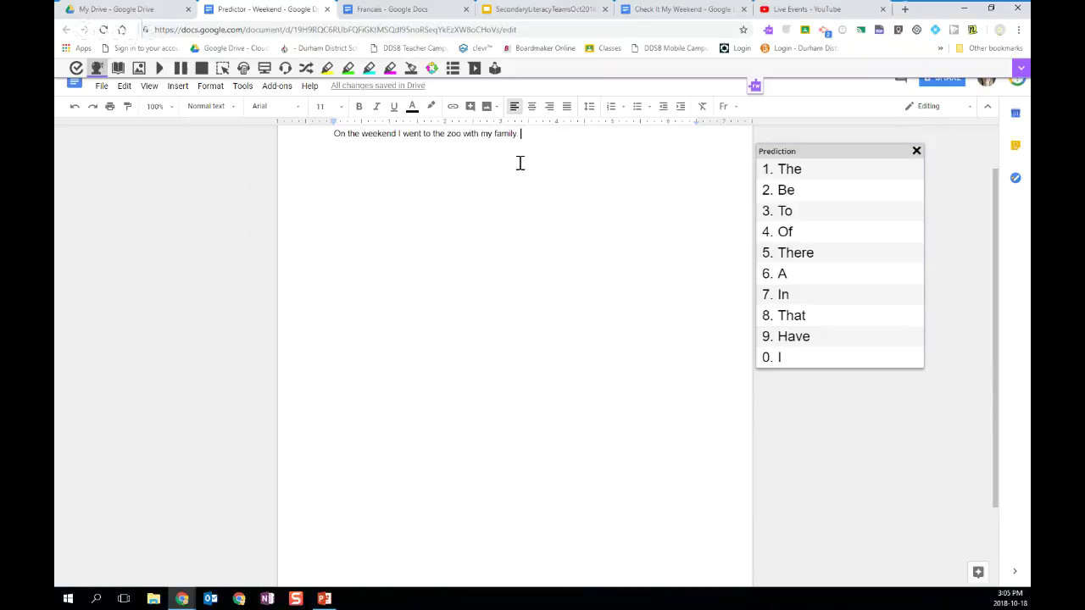
left_click(915, 150)
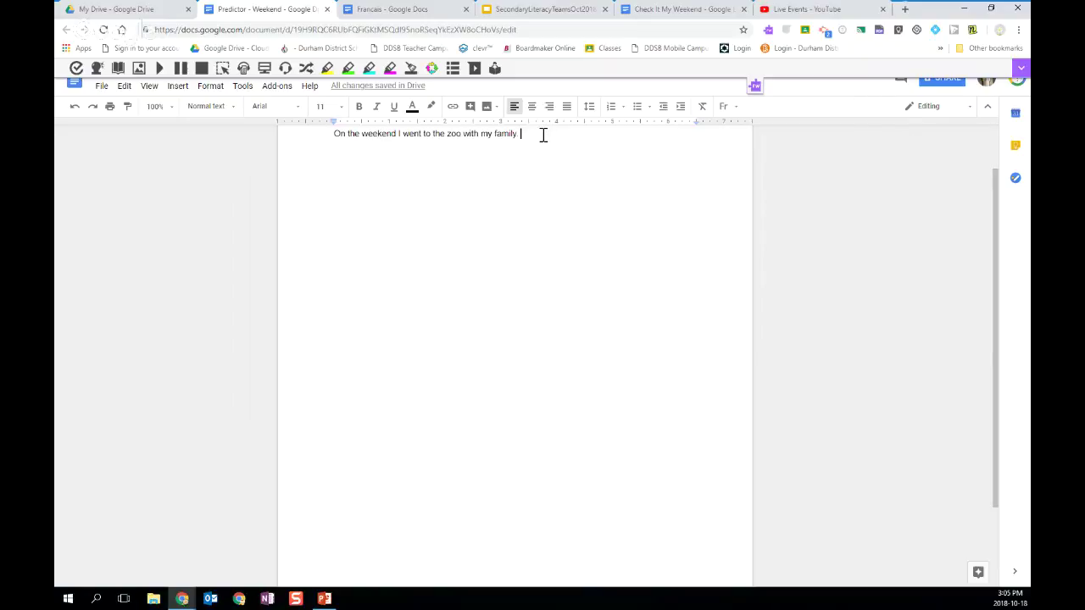
Start a new line below the zoo sentence and open the Read&Write Options
key("Return")
left_click(1021, 71)
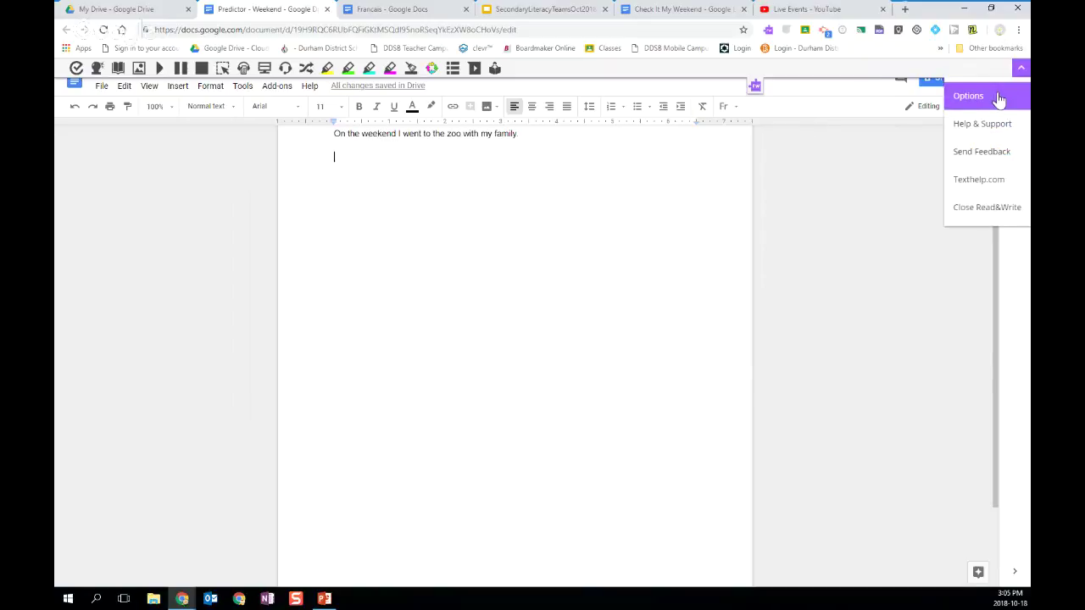
left_click(968, 96)
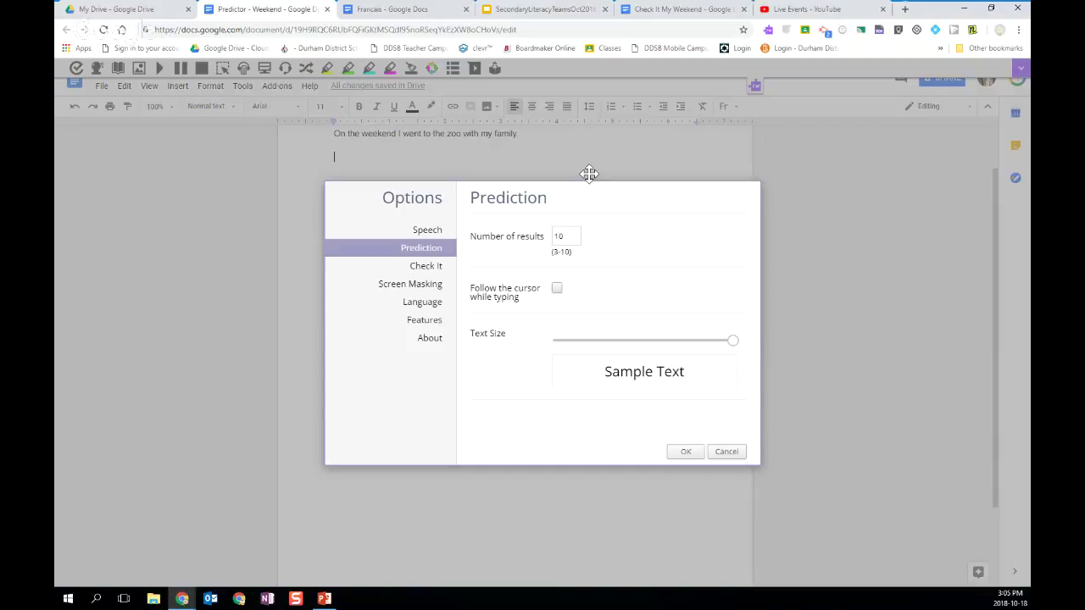
Set the speech voice to French Canadian Julie with reading speed 30
left_click(427, 234)
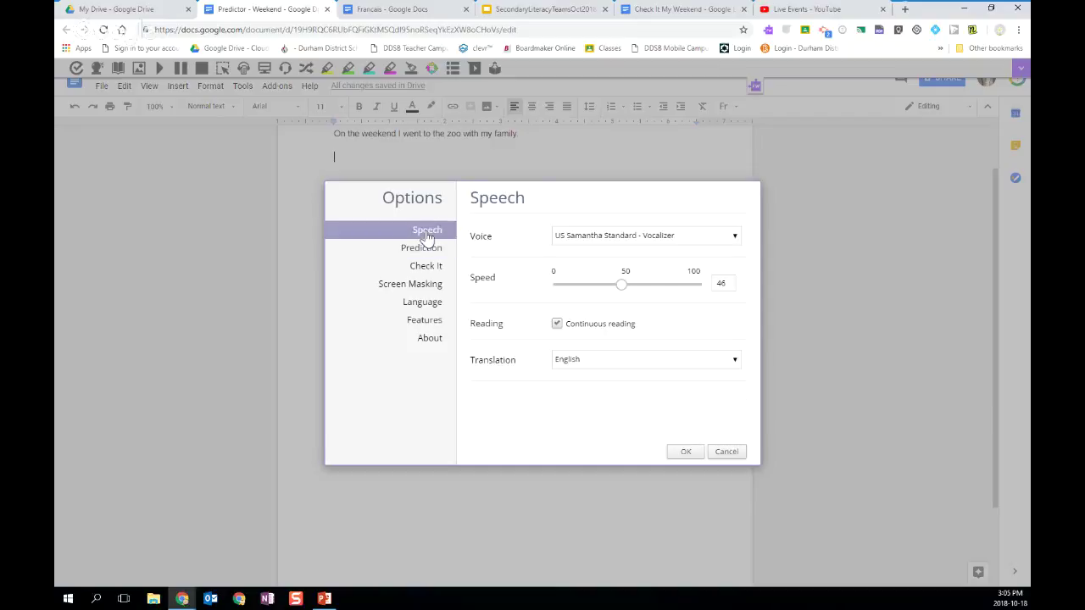
left_click(733, 245)
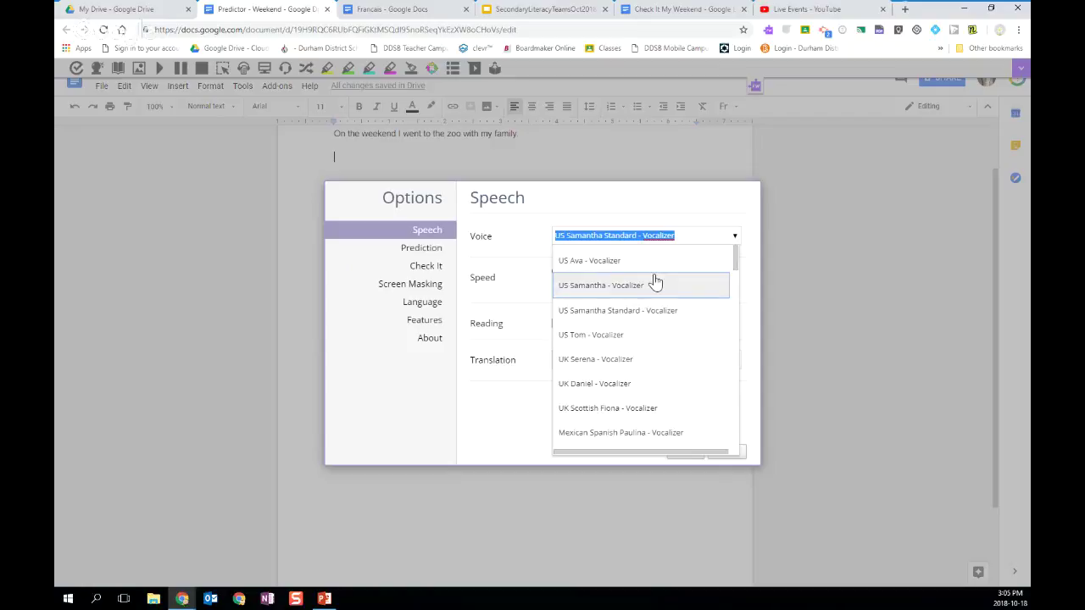
scroll(654, 288, "down", 3)
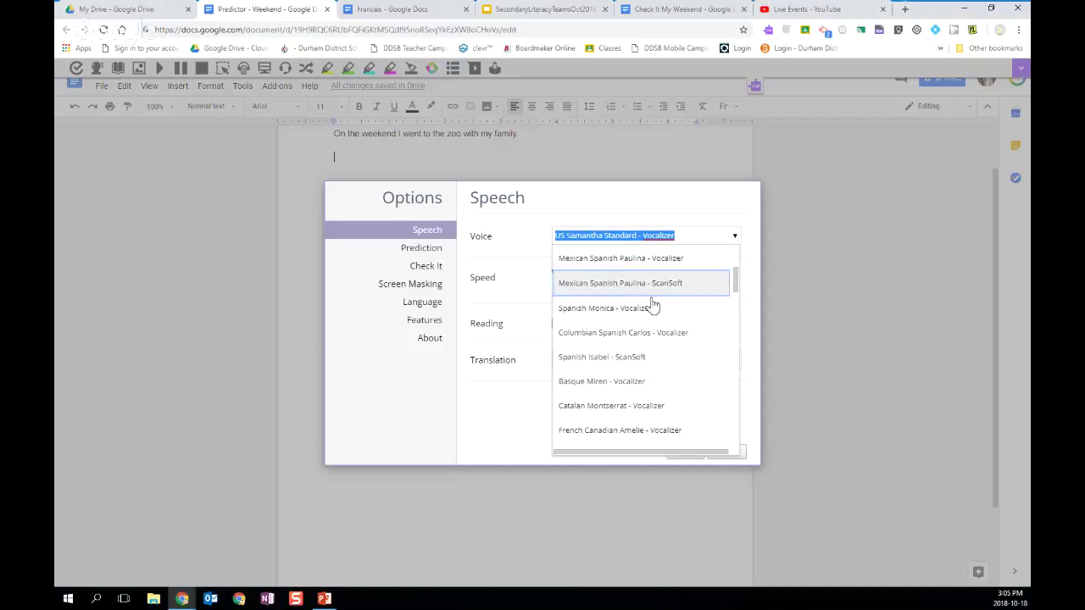
scroll(652, 309, "down", 2)
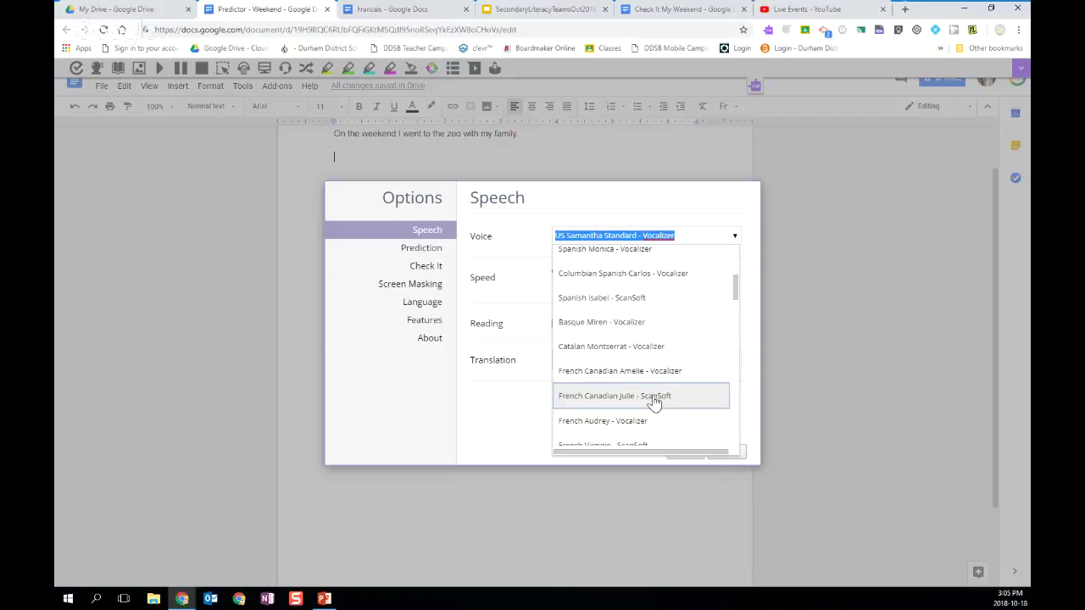
left_click(654, 398)
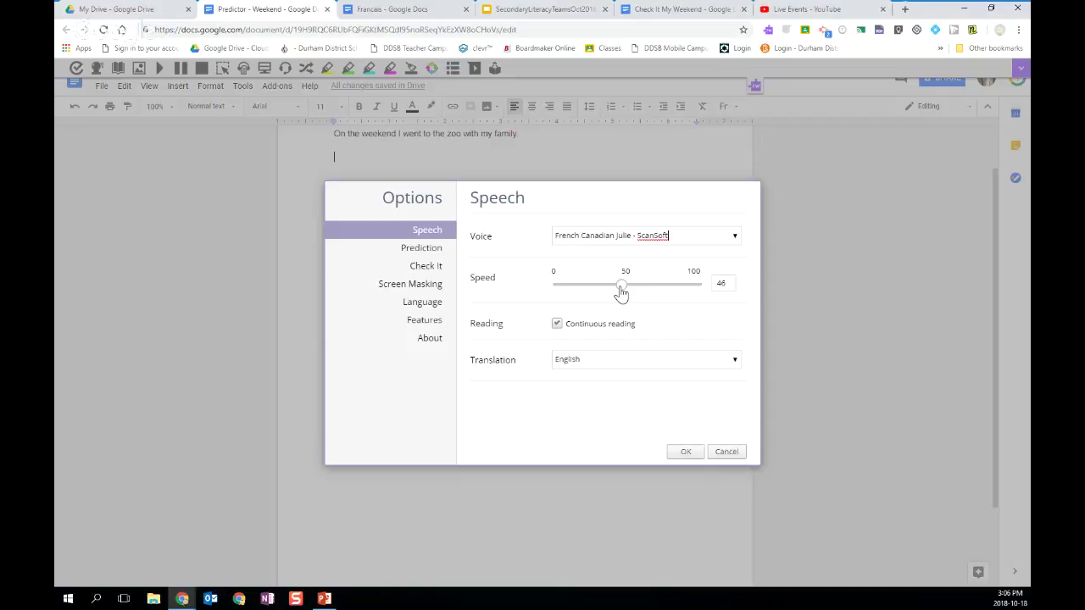
left_click_drag(621, 292, 606, 294)
Set the Features language to Français and confirm the options
left_click(422, 305)
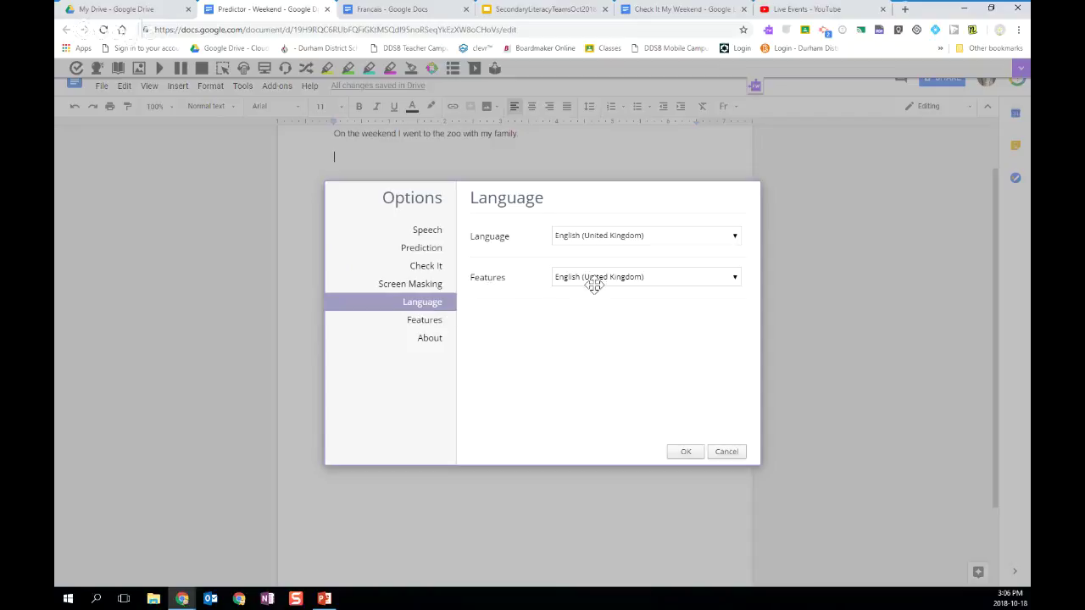
left_click(734, 280)
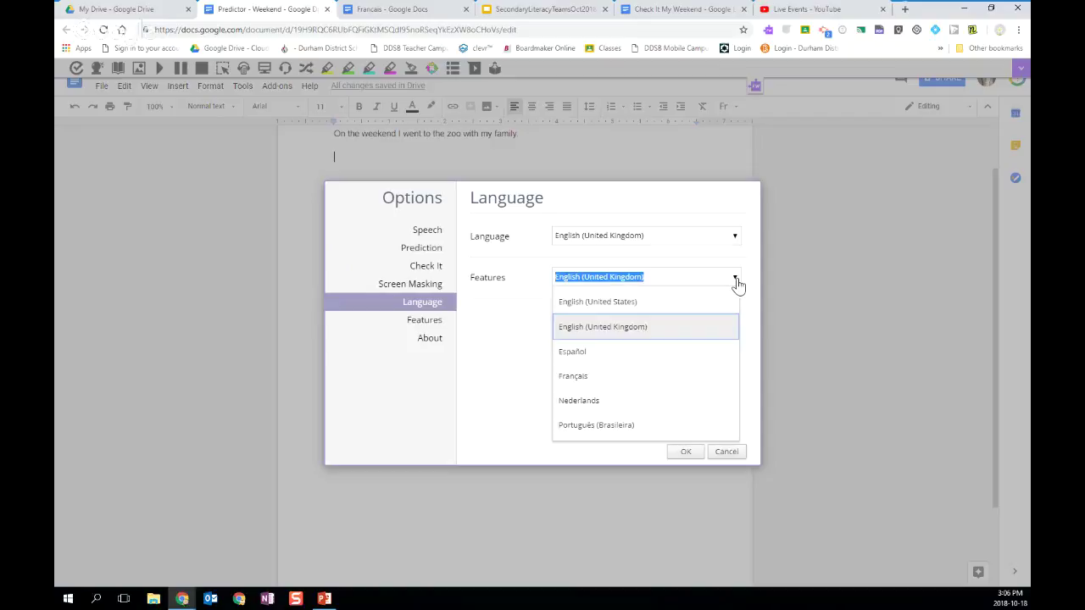
left_click(692, 379)
left_click(686, 452)
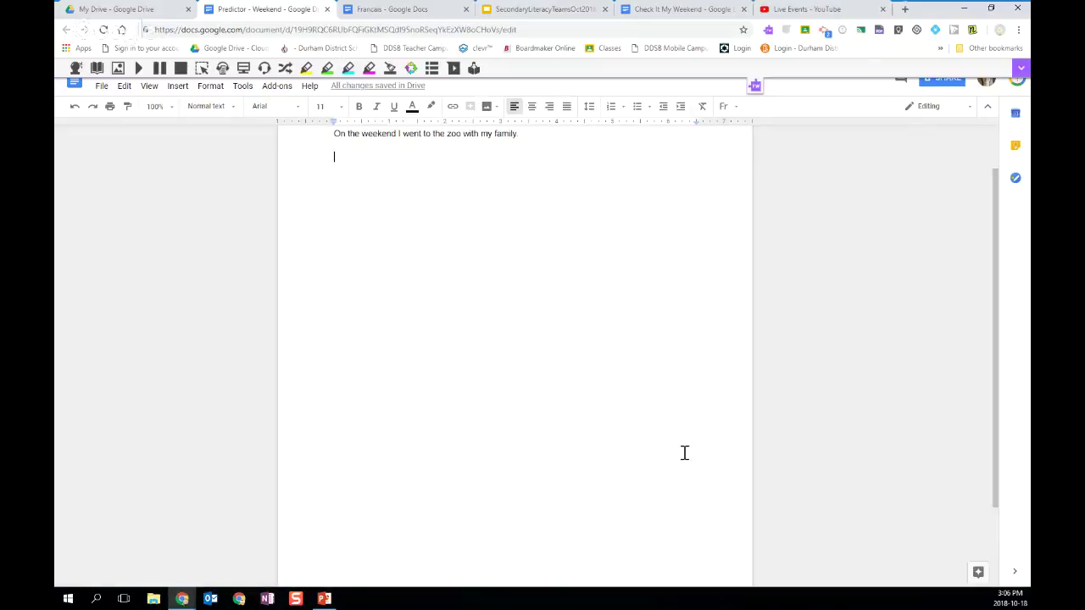
Turn on Prediction and Picture Dictionary, then build 'Le problème est que les' from French predictions
left_click(75, 68)
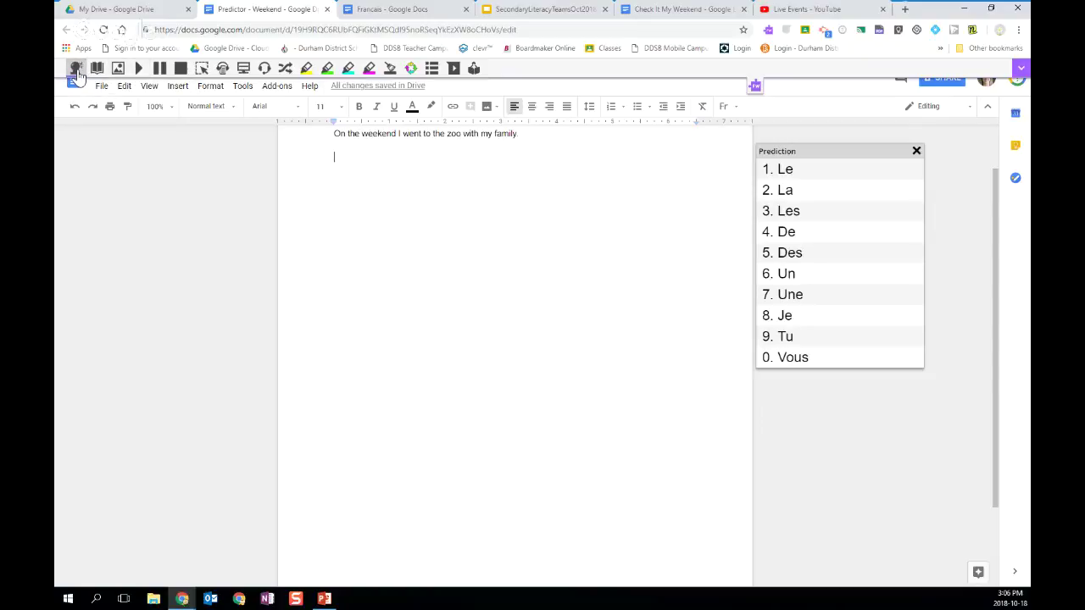
left_click(117, 72)
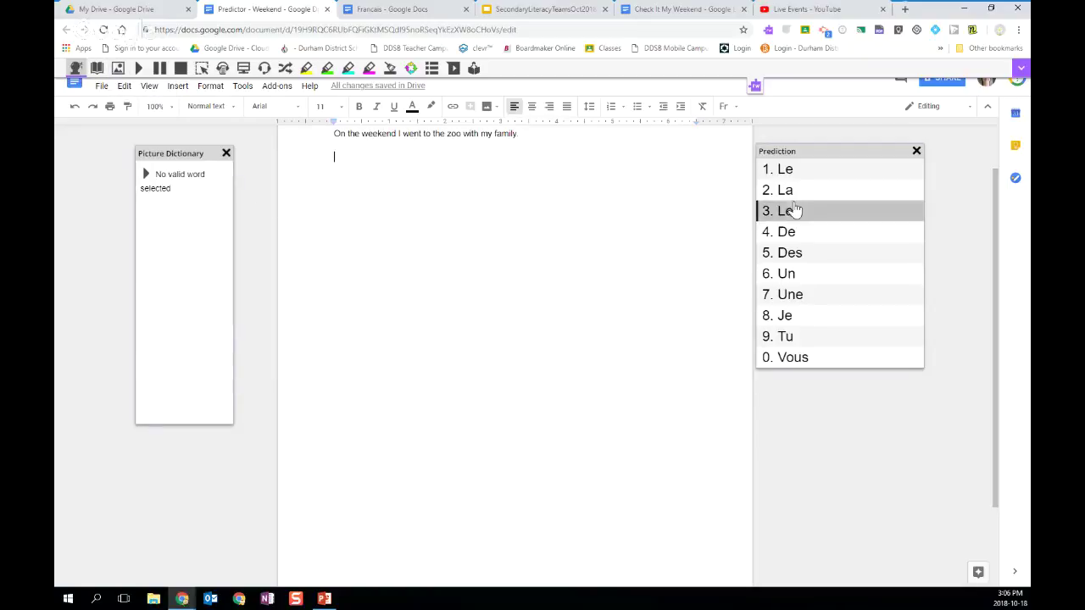
mouse_move(799, 175)
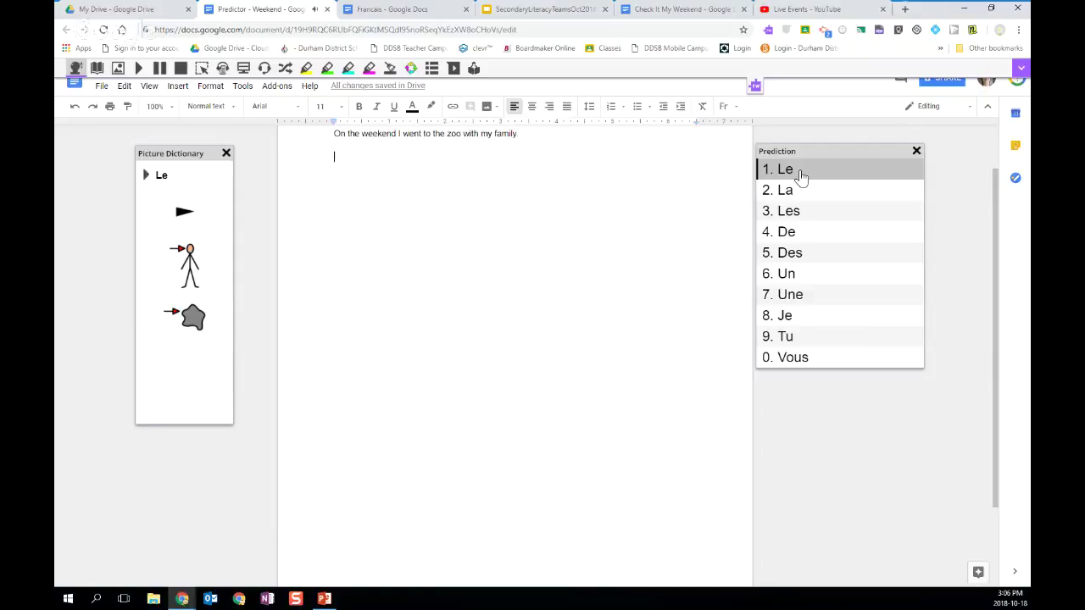
left_click(801, 175)
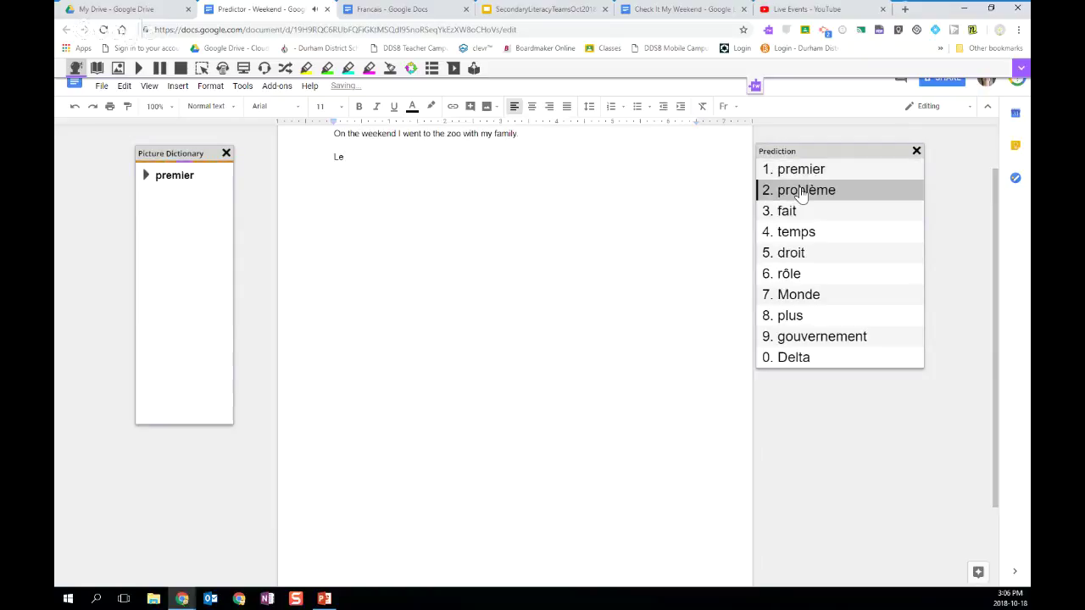
left_click(802, 191)
left_click(801, 191)
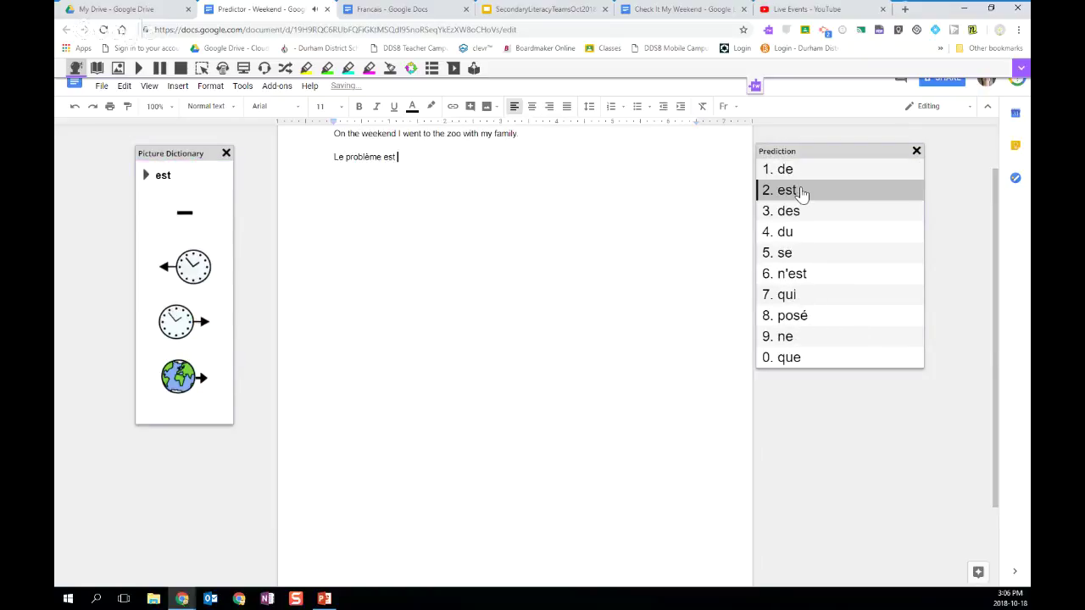
left_click(802, 191)
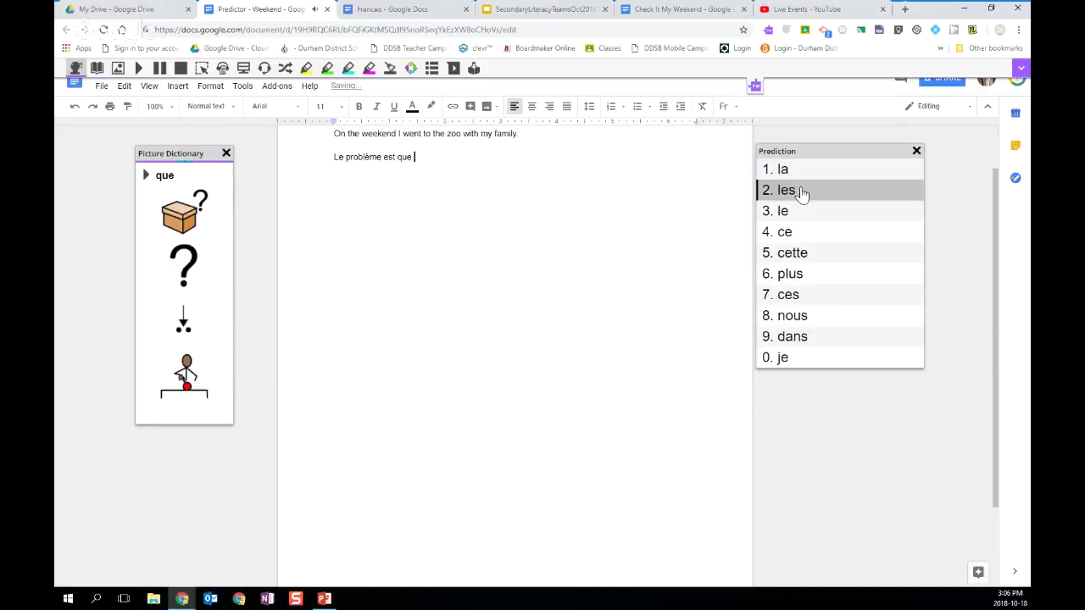
left_click(801, 192)
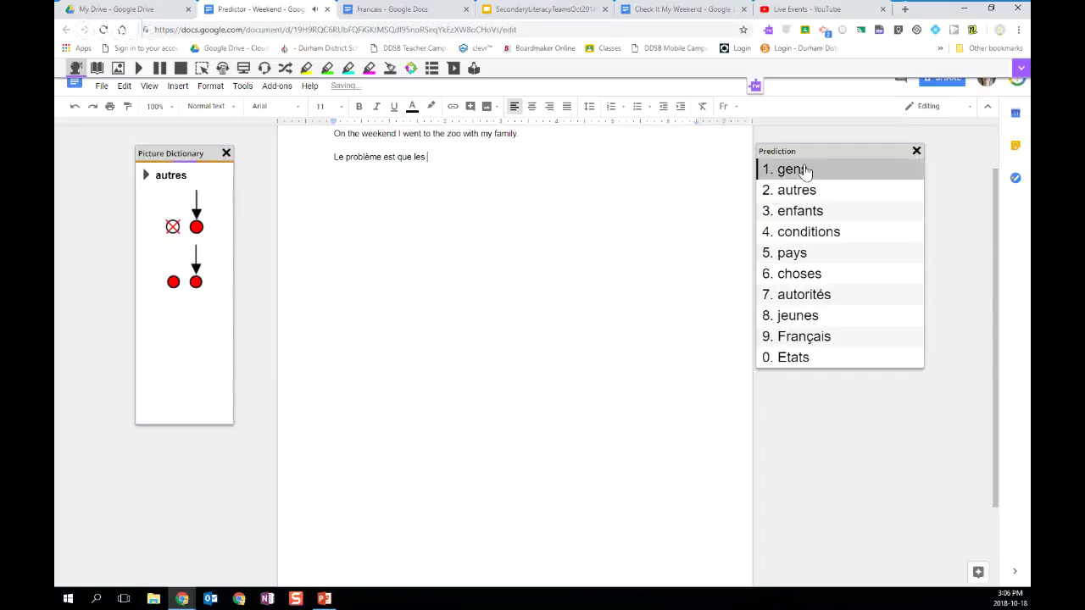
mouse_move(805, 172)
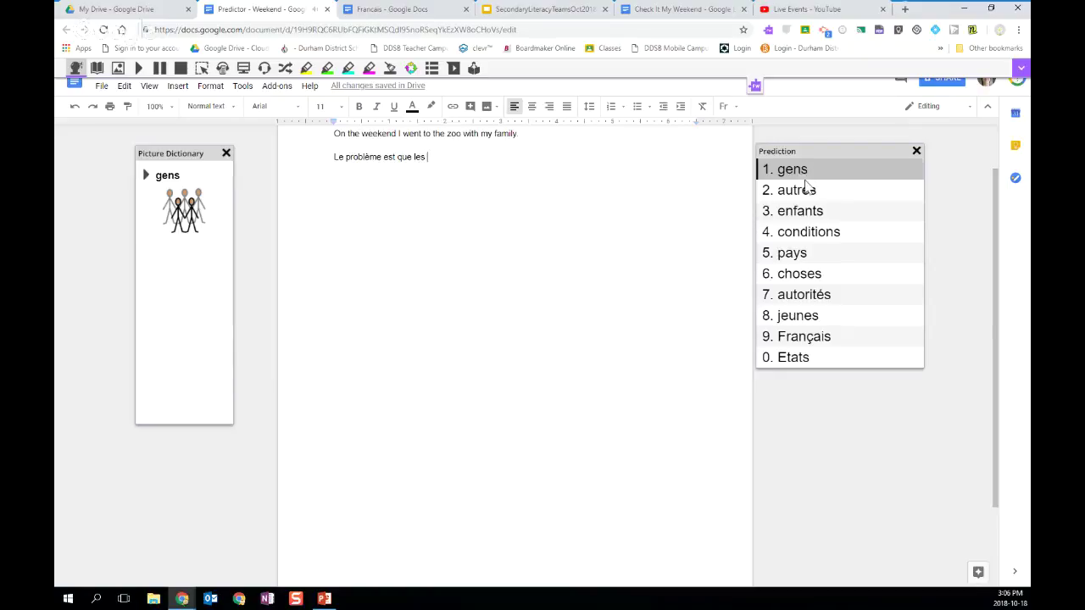
mouse_move(805, 194)
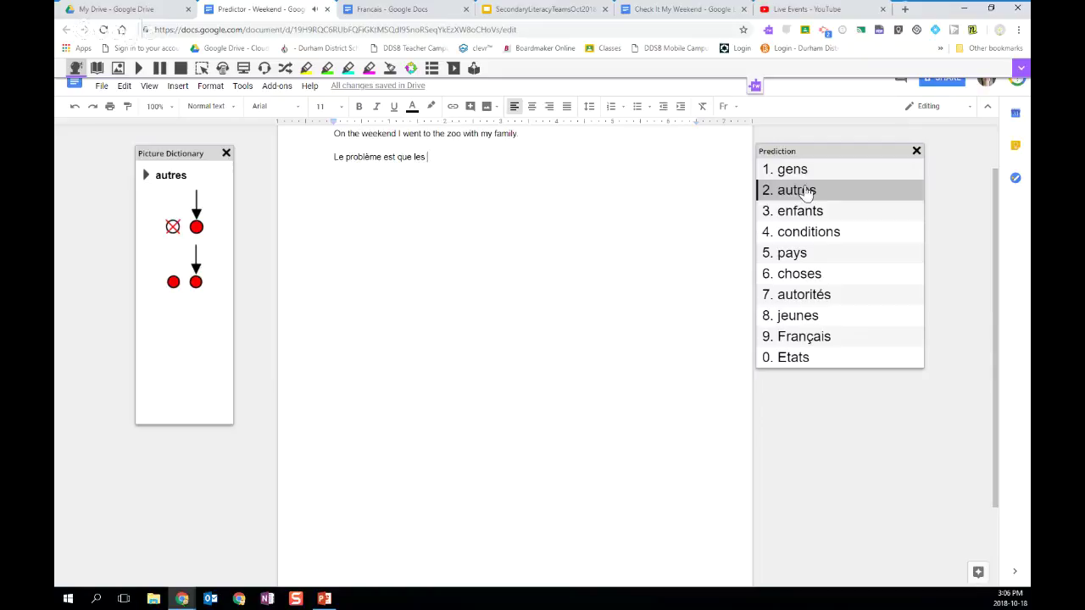
mouse_move(797, 211)
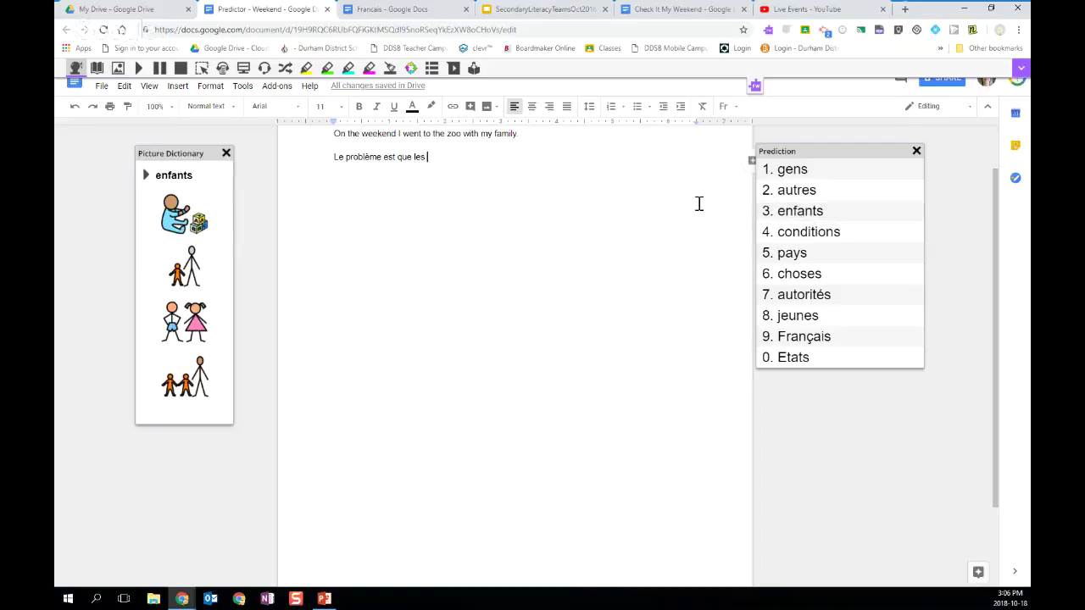
Close both panels and switch the Features language back to English (United Kingdom)
left_click(915, 153)
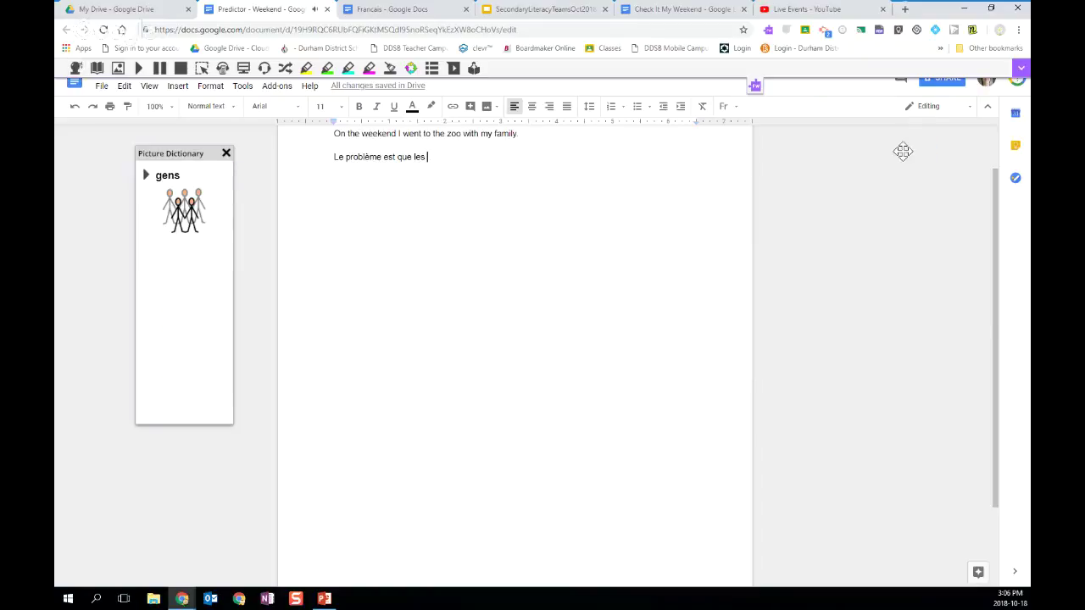
left_click(226, 153)
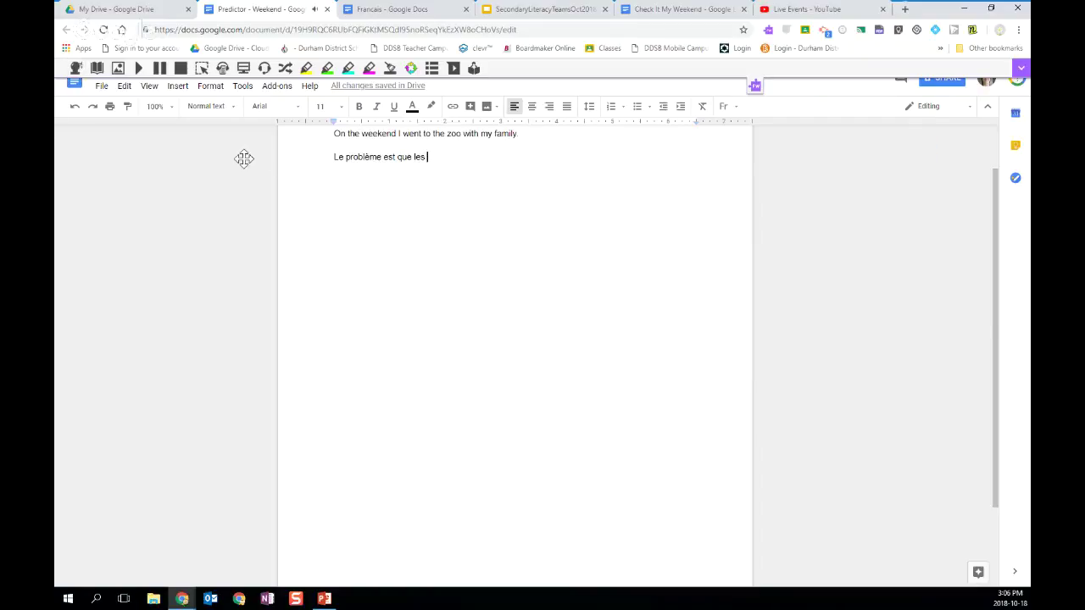
left_click(1020, 68)
left_click(995, 103)
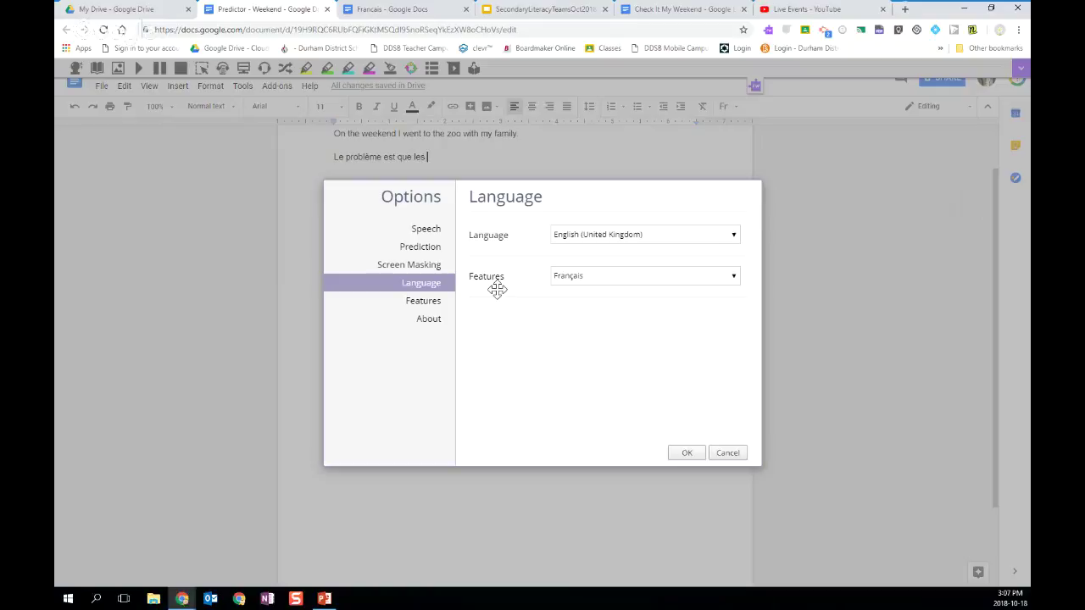
left_click(734, 277)
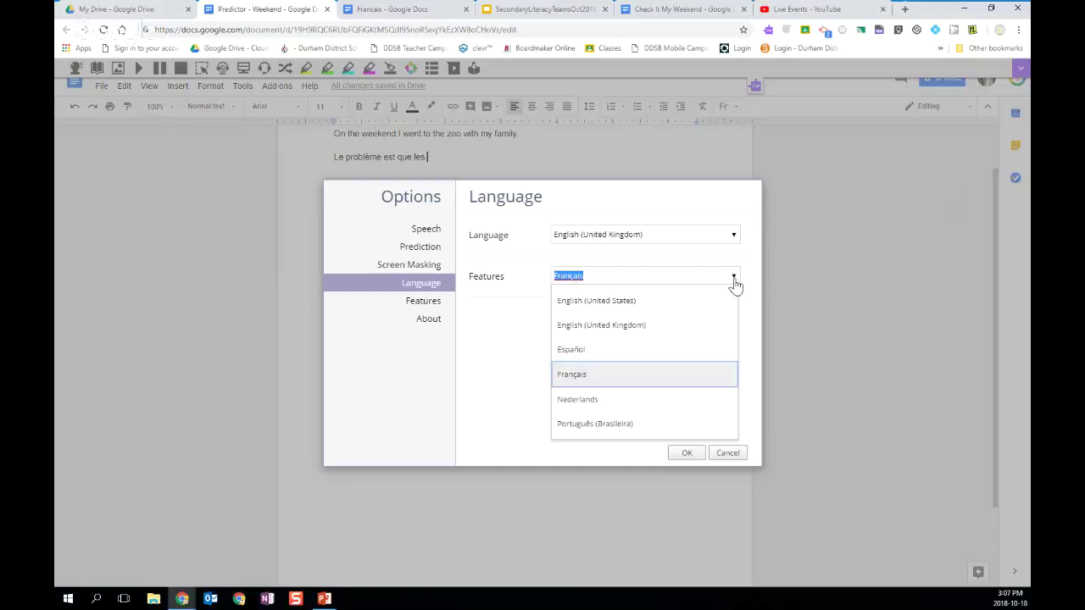
left_click(665, 332)
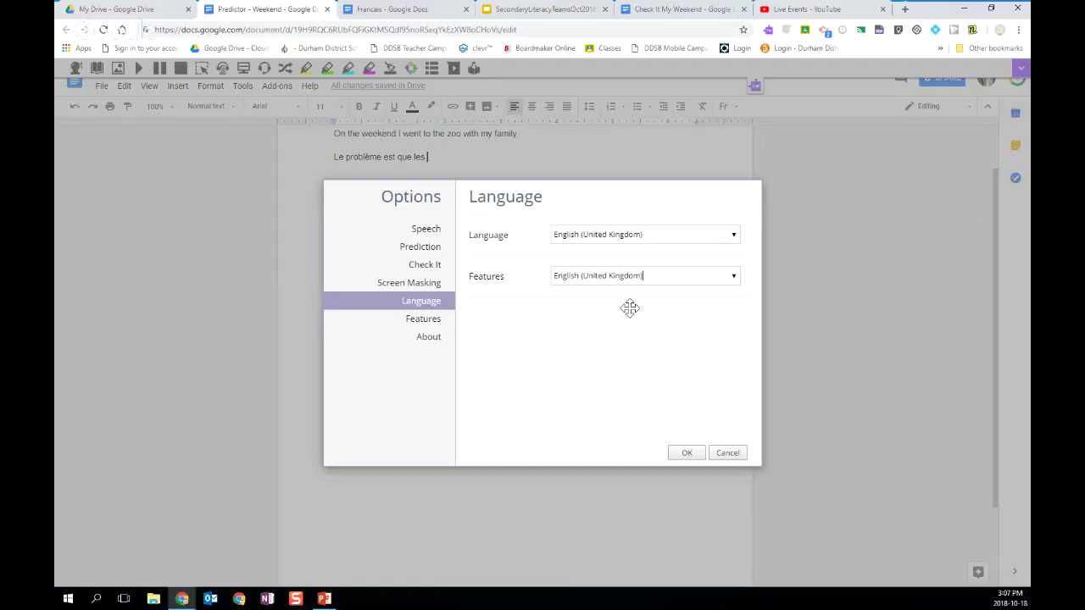
Set the speech voice to US Samantha - Vocalizer and confirm the options
left_click(426, 228)
left_click(589, 237)
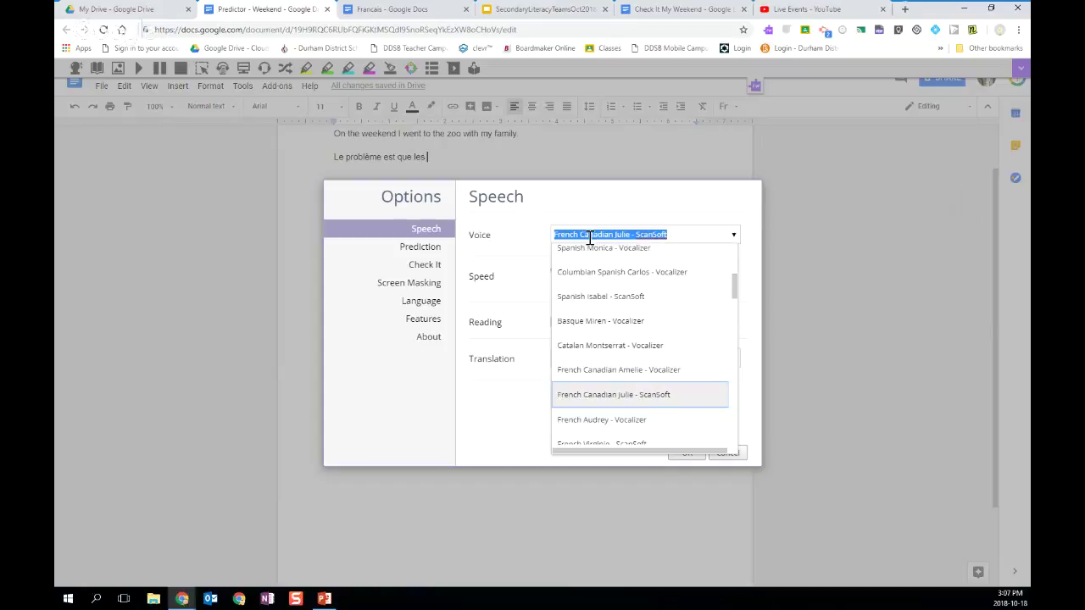
scroll(603, 293, "up", 3)
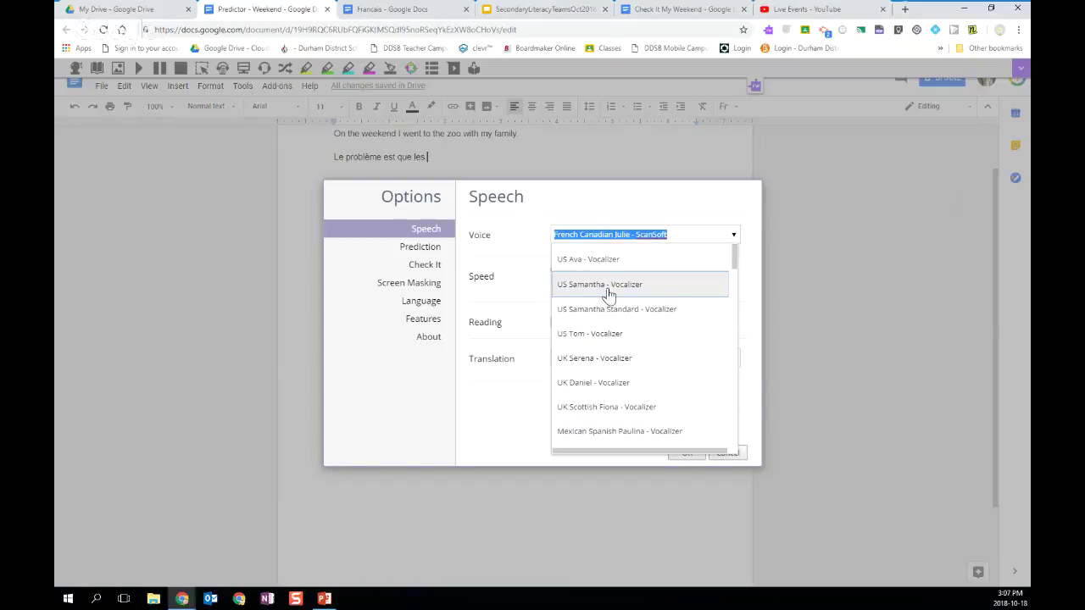
left_click(608, 289)
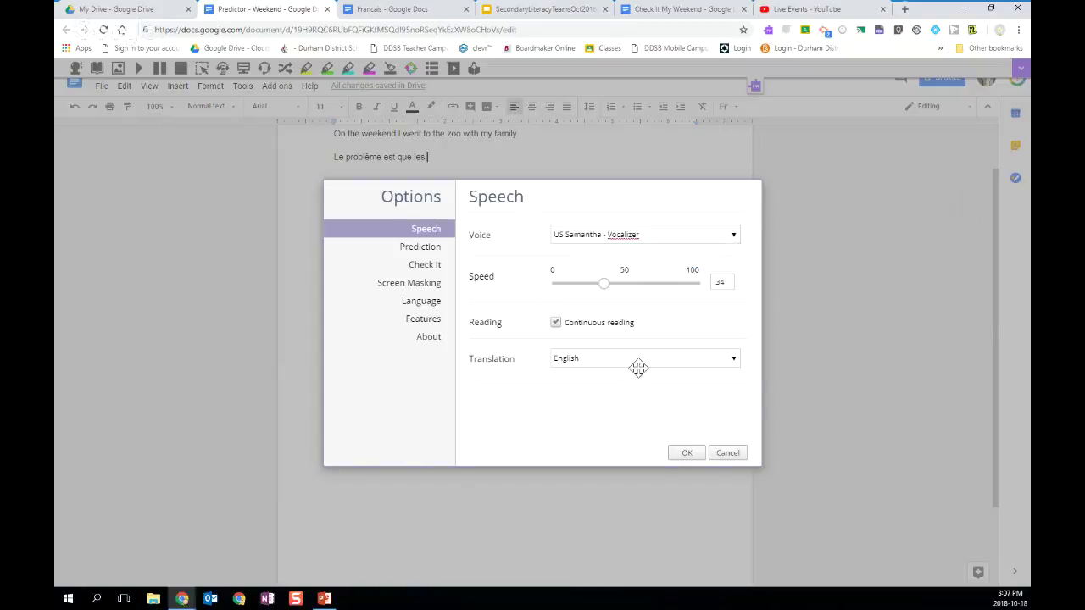
left_click(684, 453)
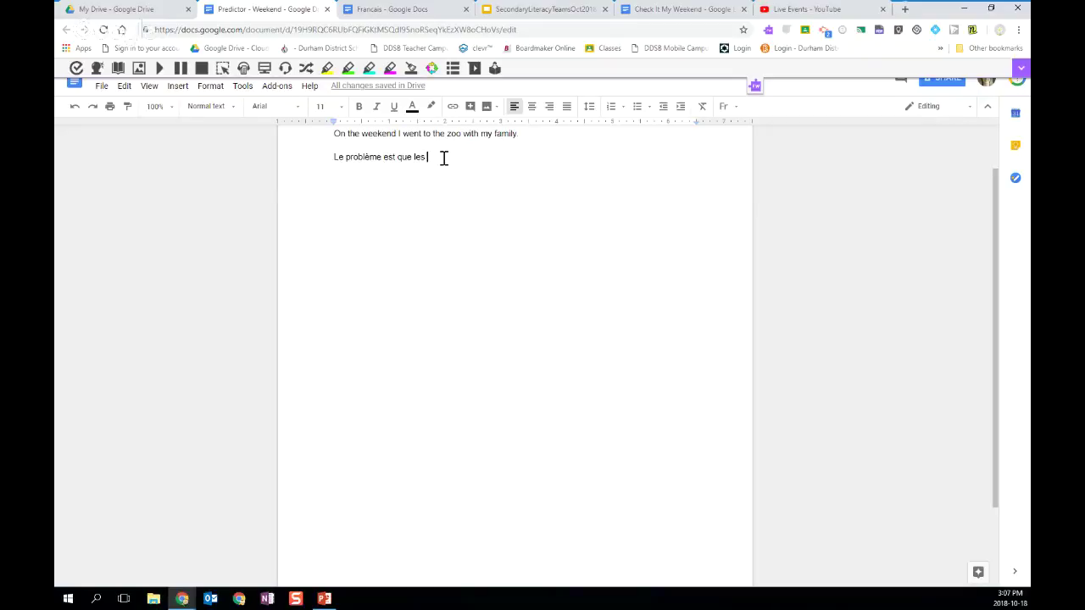
Add an empty new line below the French sentence
key("Return")
Start voice typing, delete the stray 'Type the symbol' words, and resume dictation
left_click(286, 72)
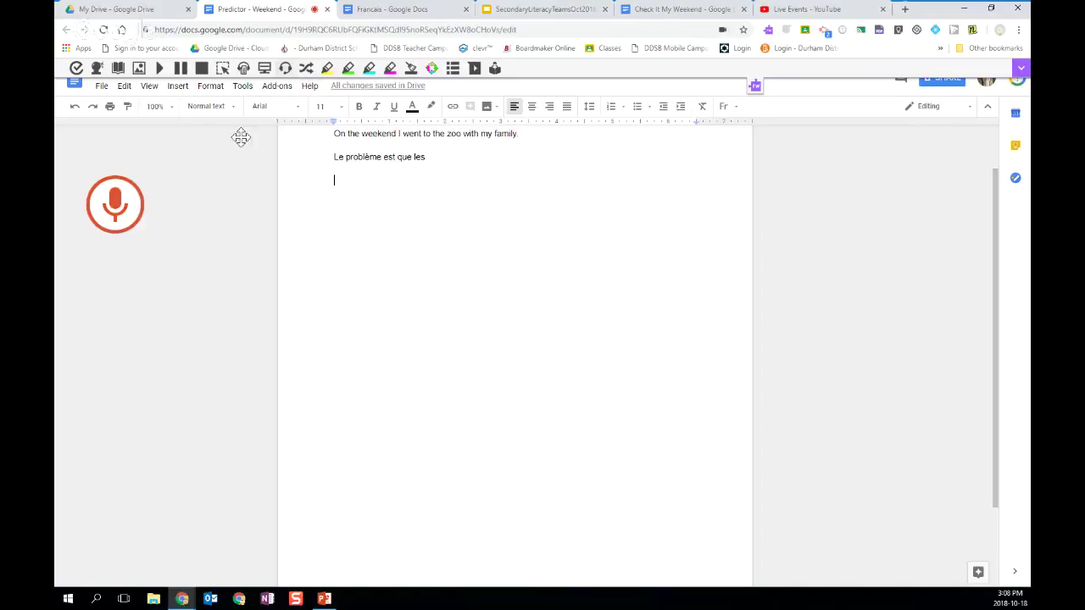
left_click(131, 213)
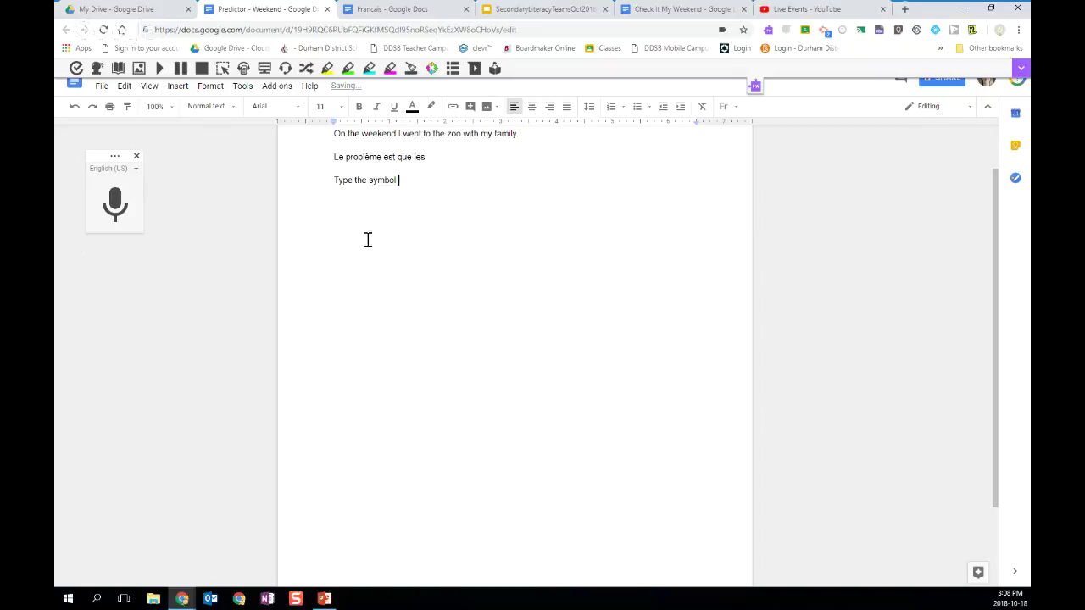
left_click_drag(402, 182, 339, 182)
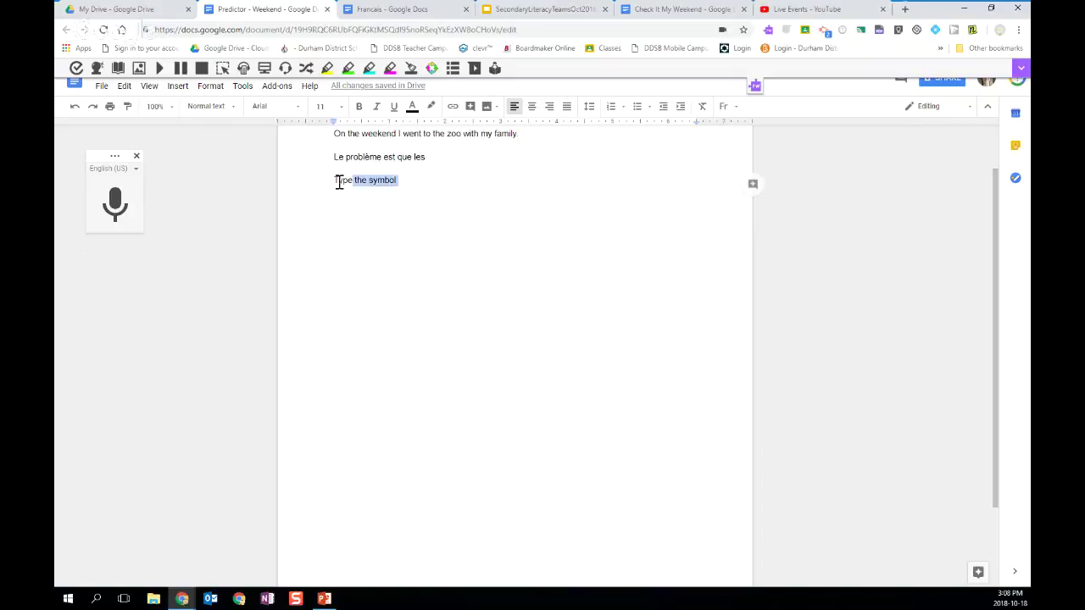
key("BackSpace")
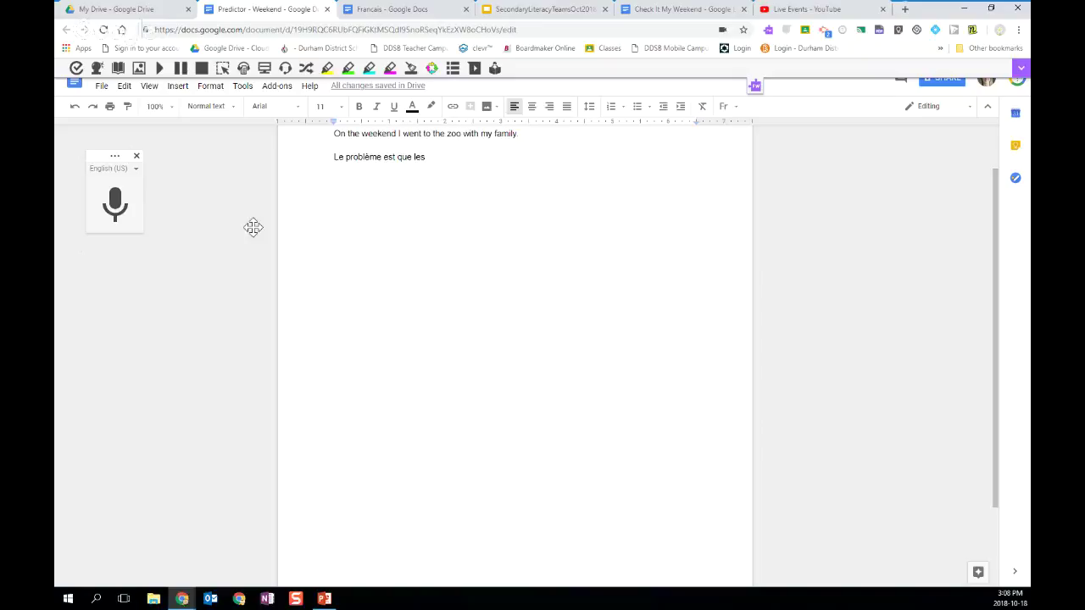
left_click(123, 215)
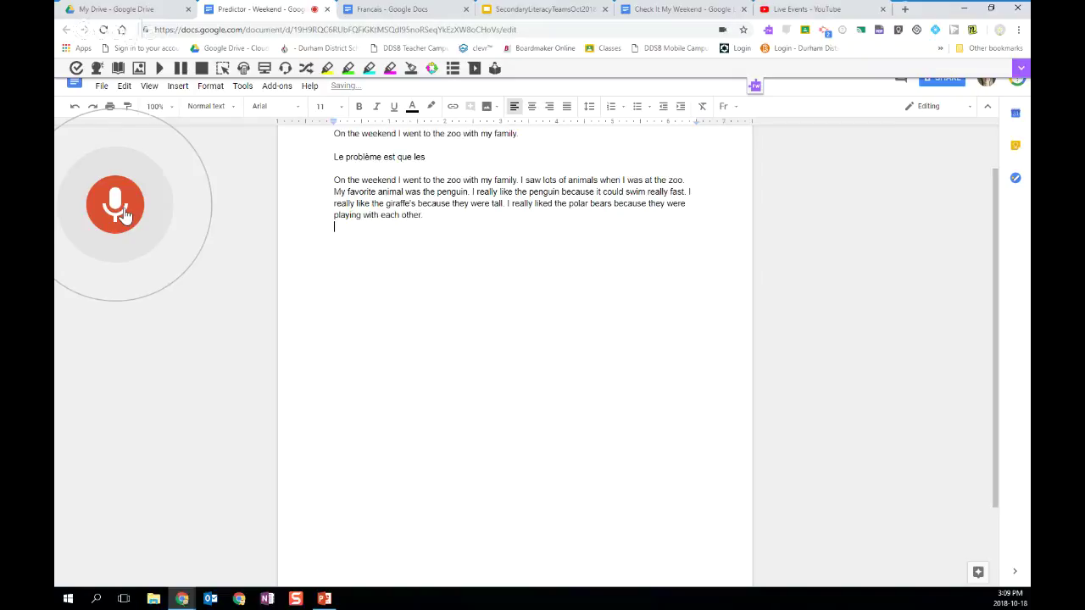
Stop voice typing once the zoo paragraph about penguins, giraffes and polar bears is dictated
left_click(116, 206)
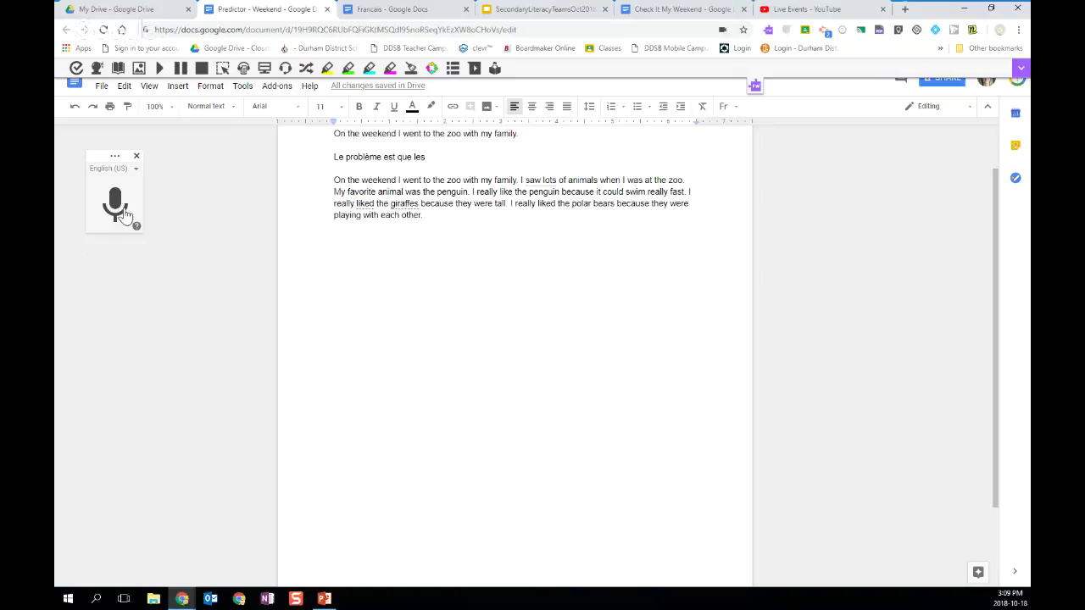
Have Read&Write read the zoo paragraph aloud from its start, then add an empty line below it
left_click(335, 179)
left_click(160, 69)
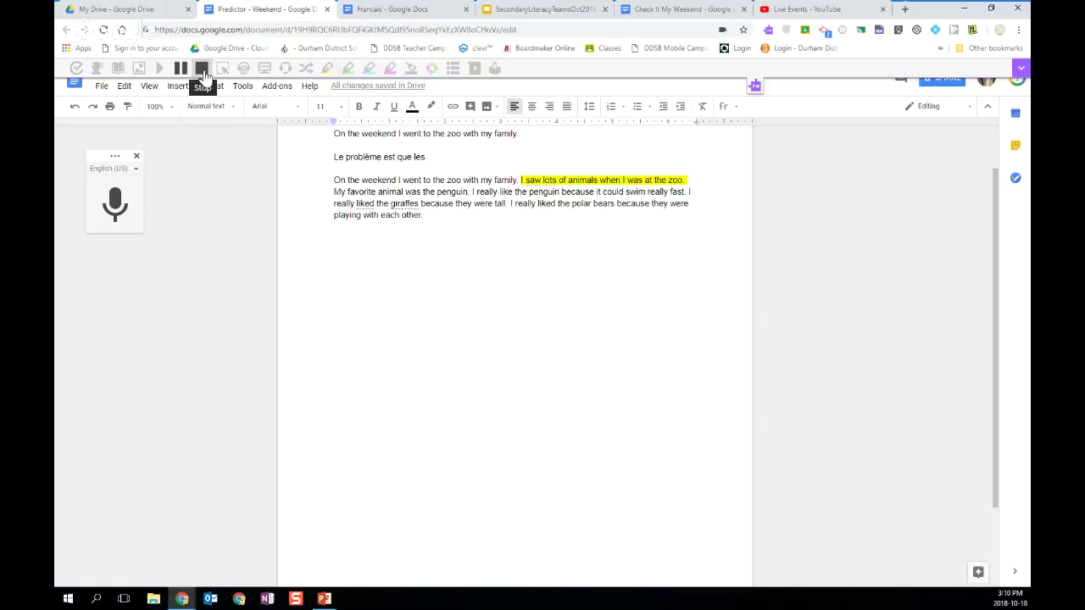
left_click(203, 74)
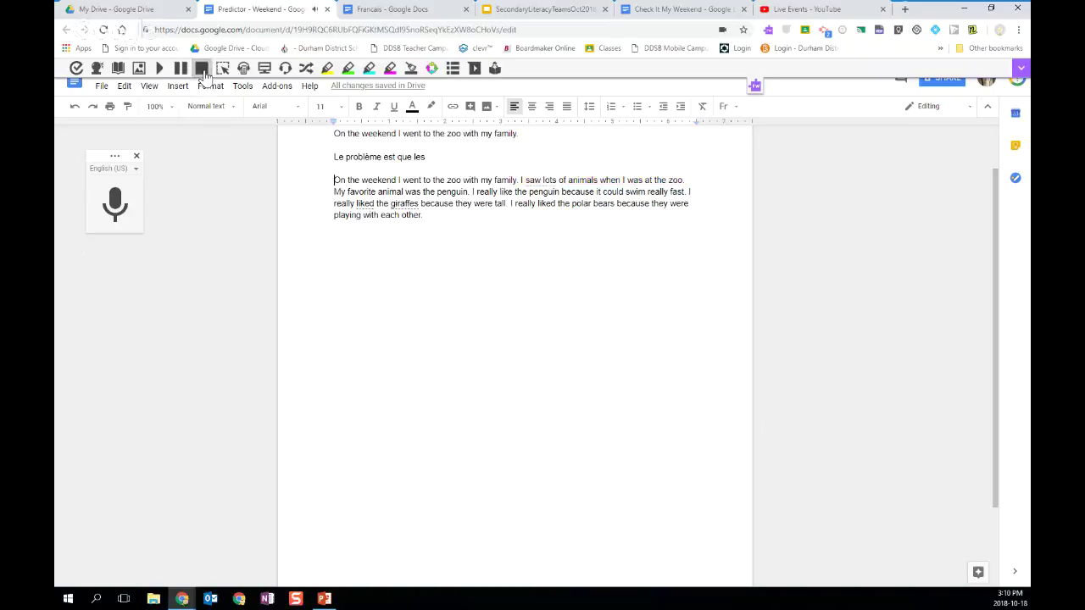
left_click(431, 216)
key("Return")
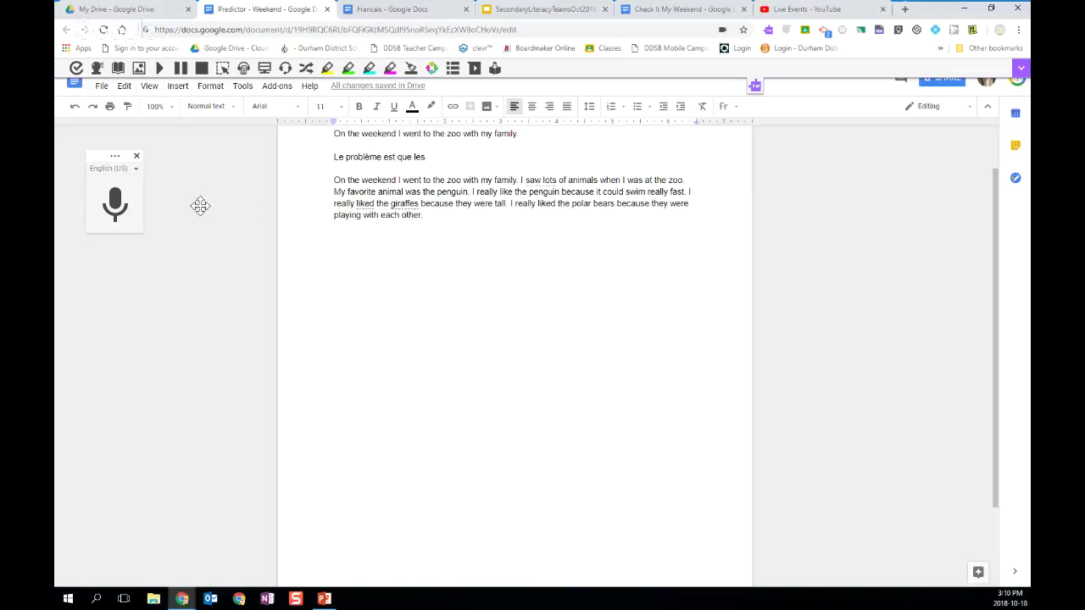
Change the voice typing language from English (US) to Français
left_click(138, 172)
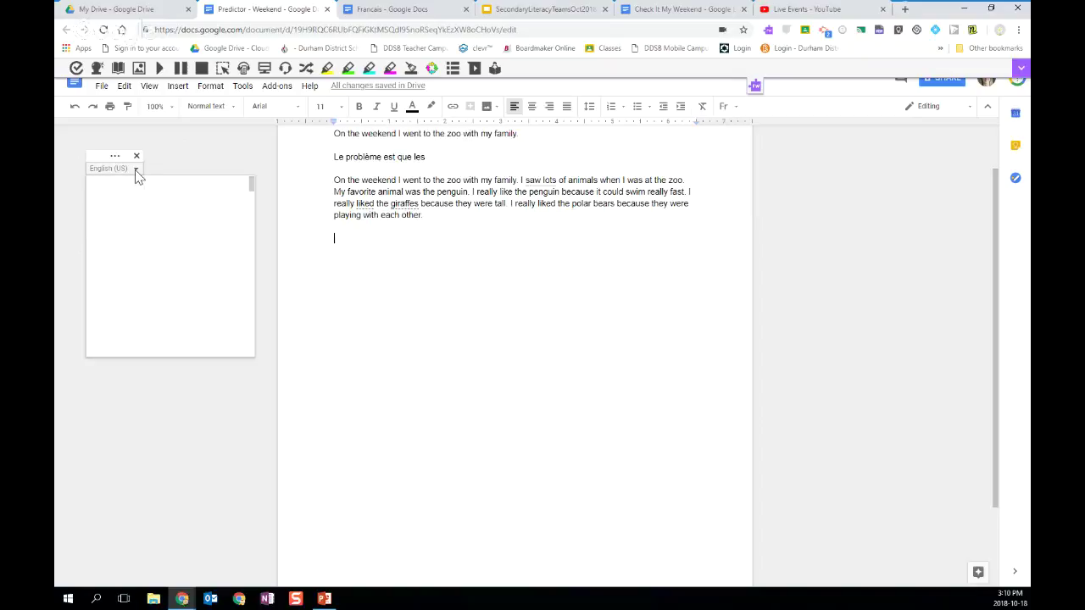
scroll(176, 222, "down", 1)
scroll(181, 227, "down", 4)
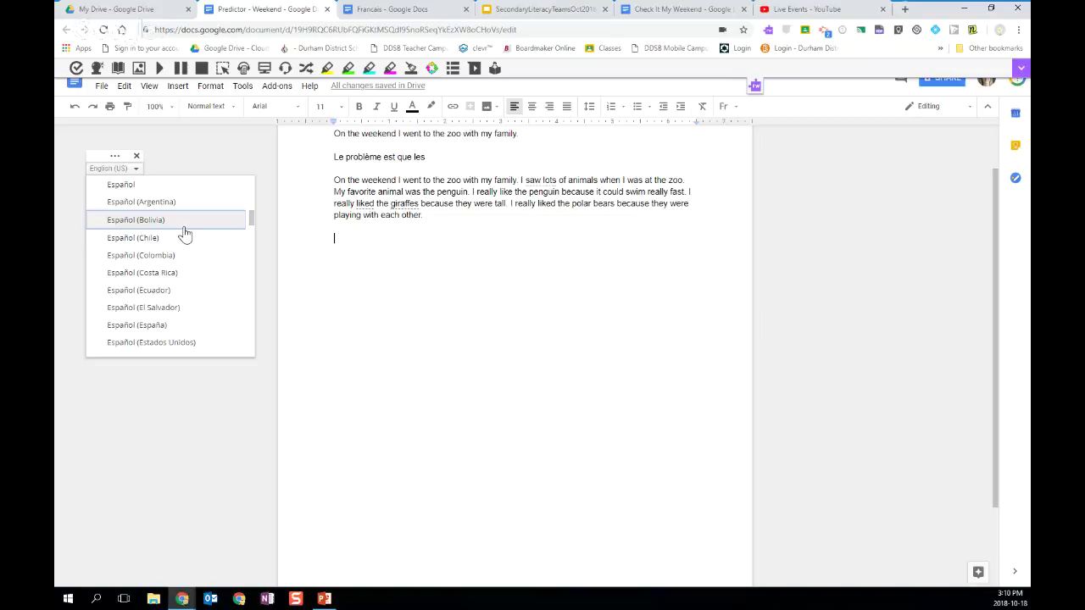
scroll(193, 245, "down", 5)
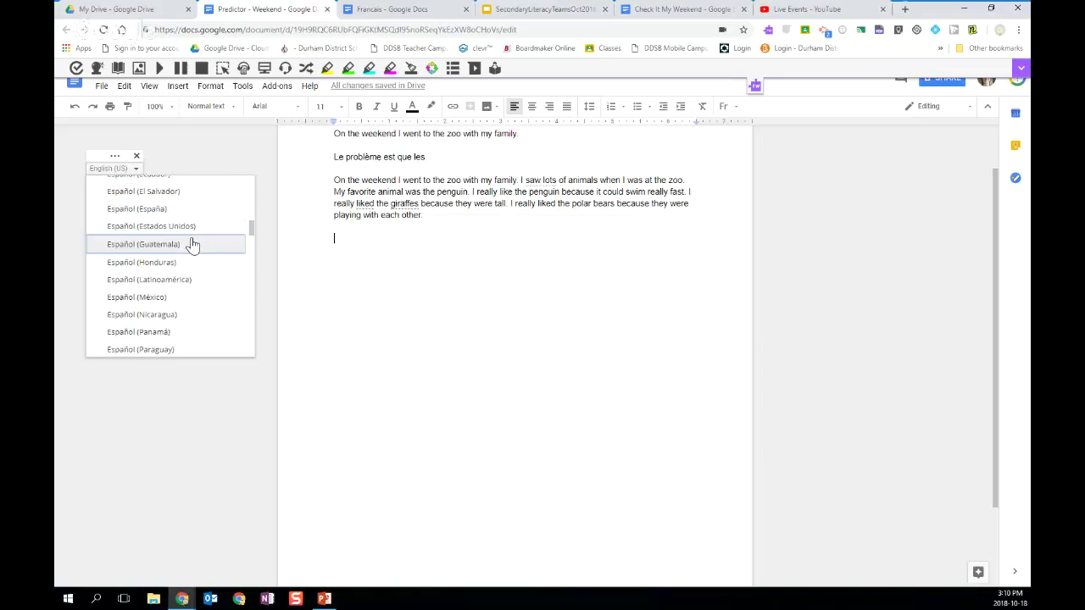
scroll(193, 245, "up", 1)
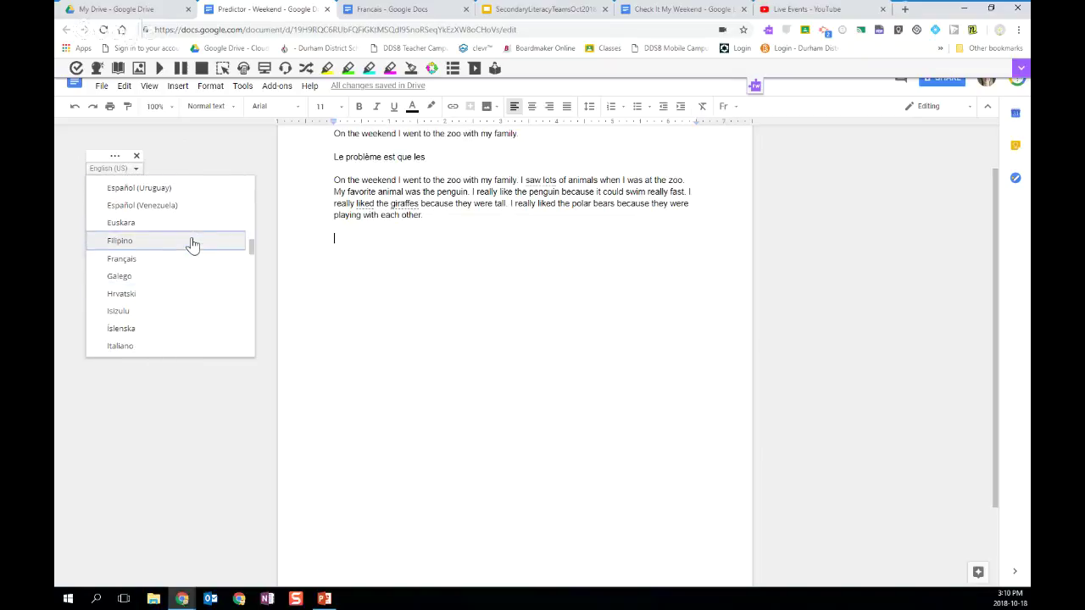
left_click(194, 261)
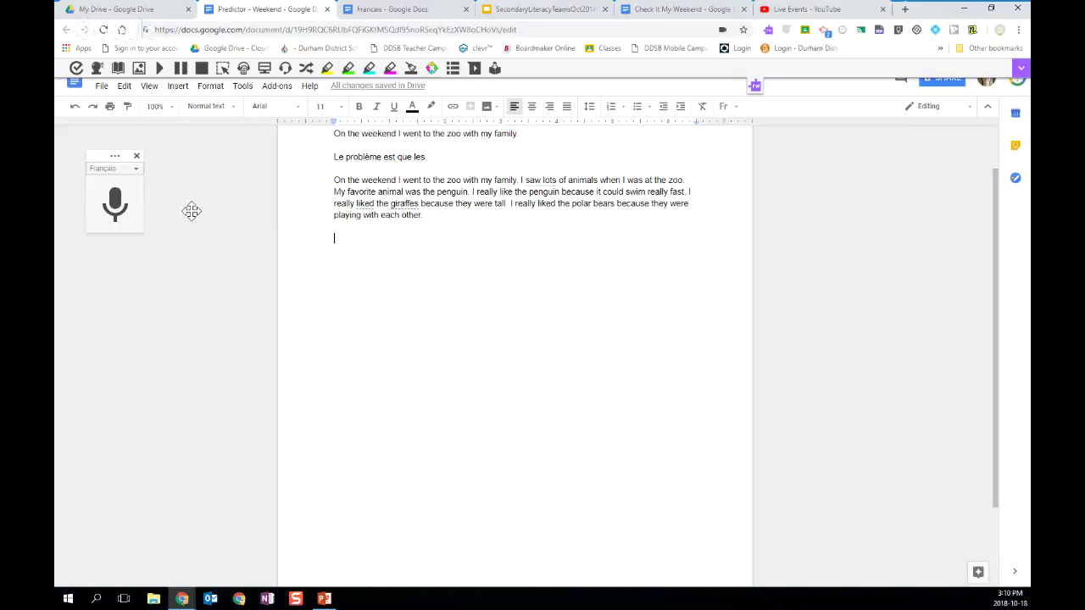
Dictate 'Bonjour Comment ça va aujourd'hui' in French, select it and bring up Chrome's context menu
left_click(116, 208)
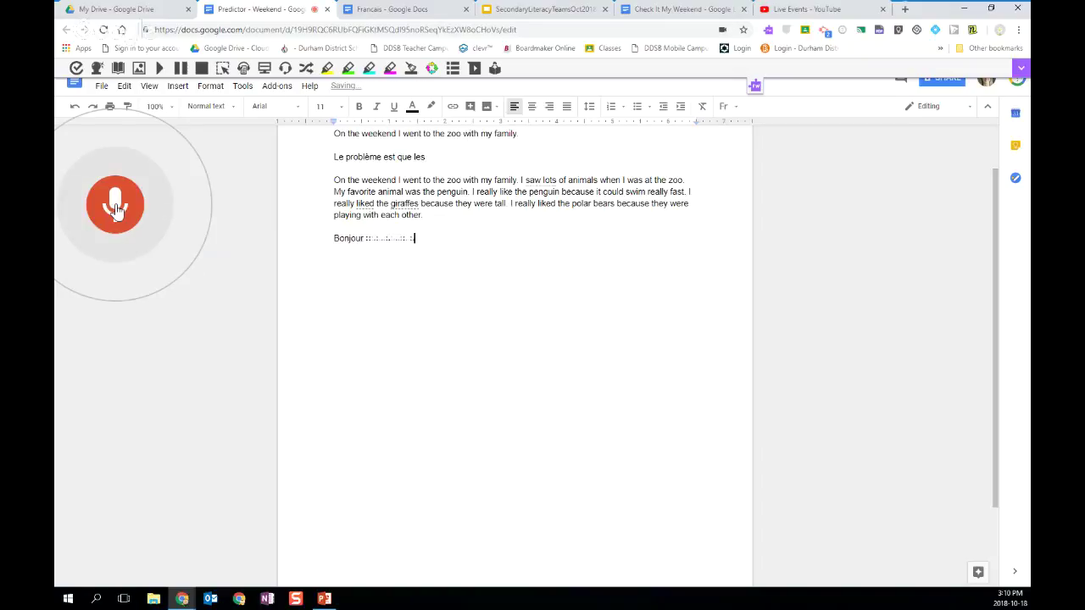
left_click(116, 208)
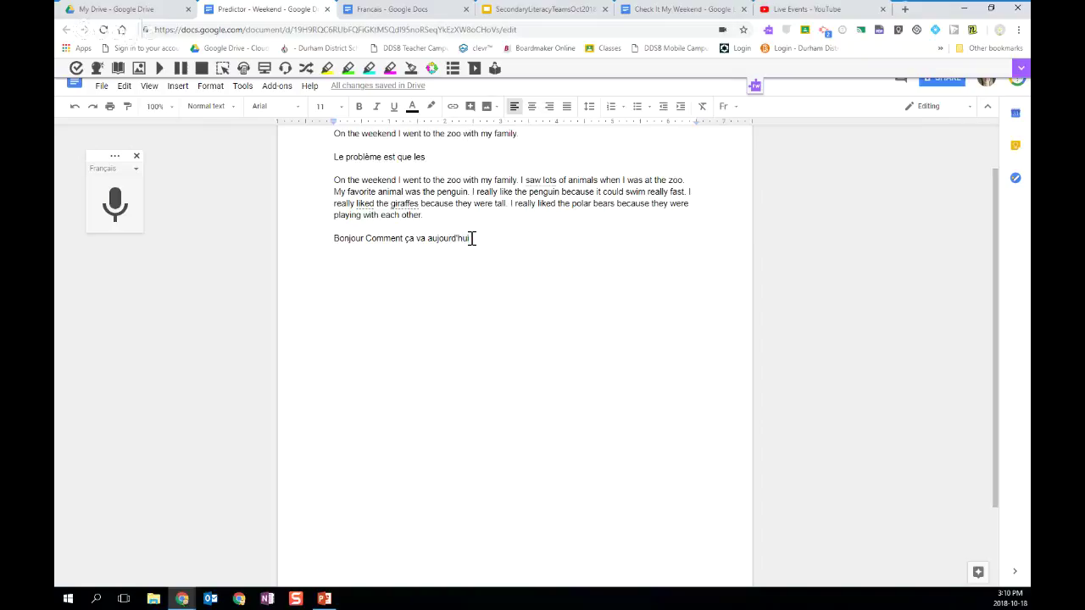
left_click_drag(472, 238, 332, 238)
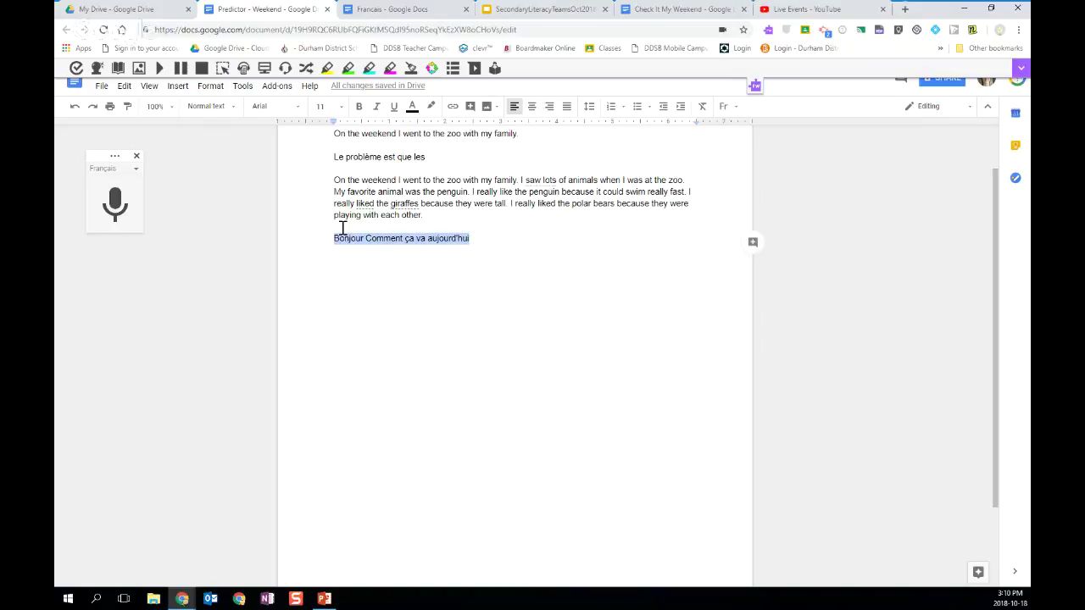
right_click(285, 77)
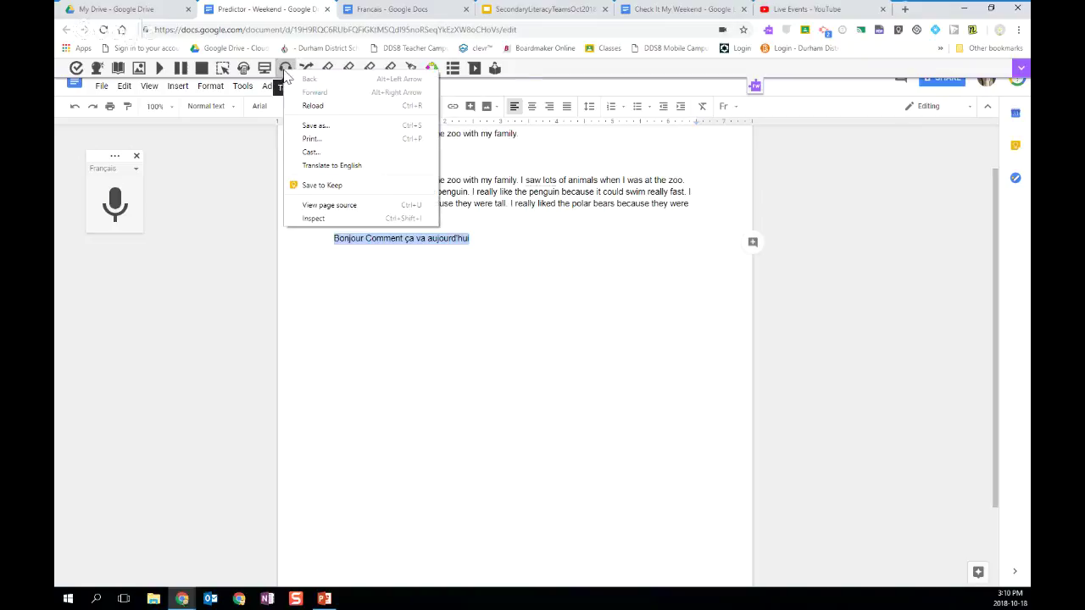
Translate the page to English so the French line reads 'Hello how are you today'
left_click(330, 165)
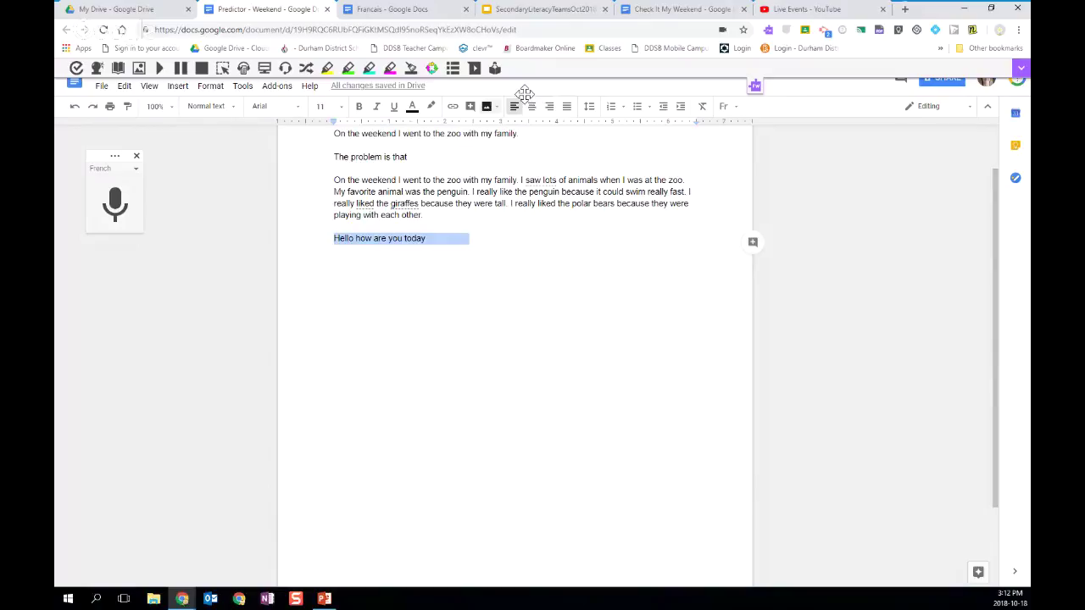
In Check It My Weekend, fix spelling: 'gorlias' to 'gorillas', 'i' to 'I', 'there' to 'their'
left_click(650, 17)
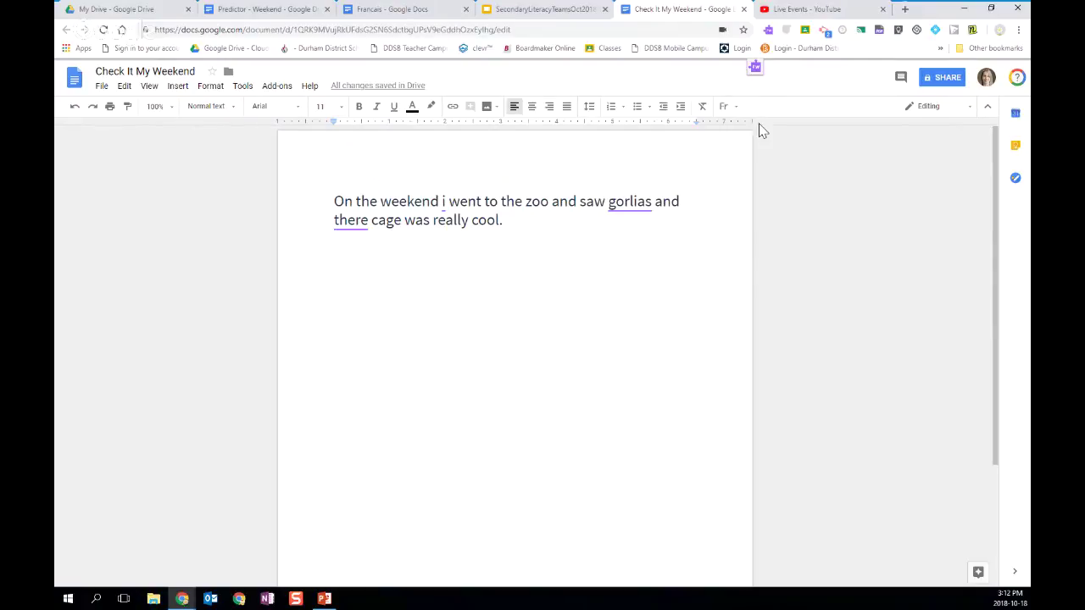
left_click(754, 74)
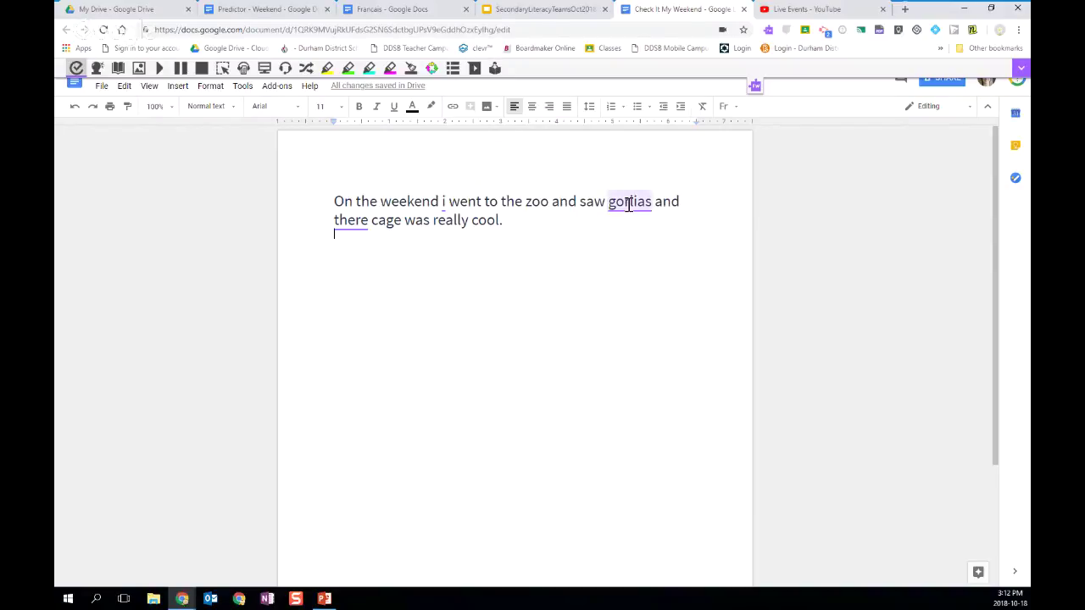
left_click(628, 205)
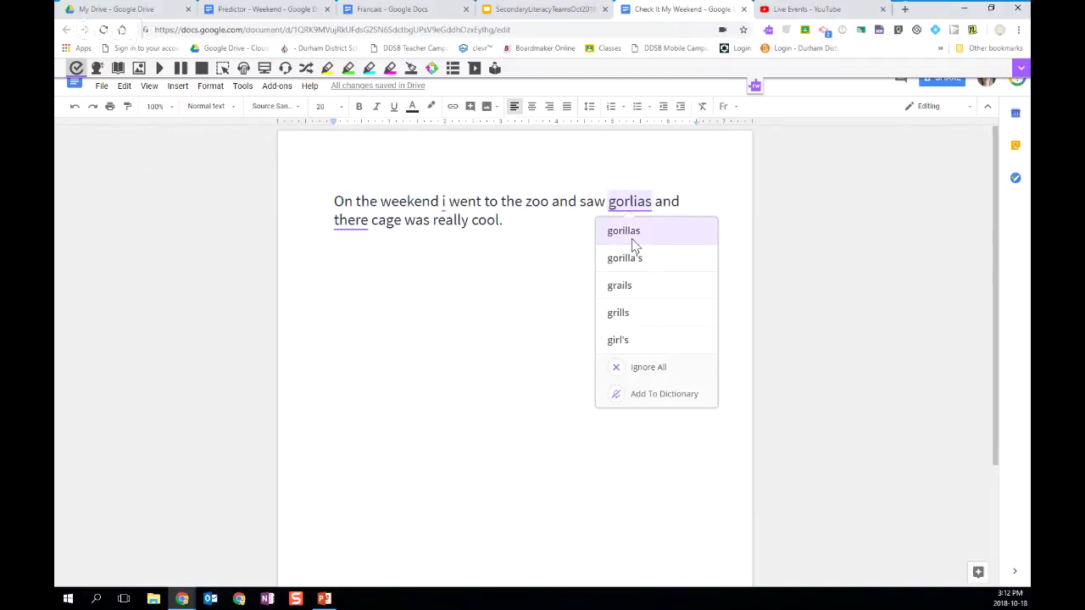
left_click(632, 239)
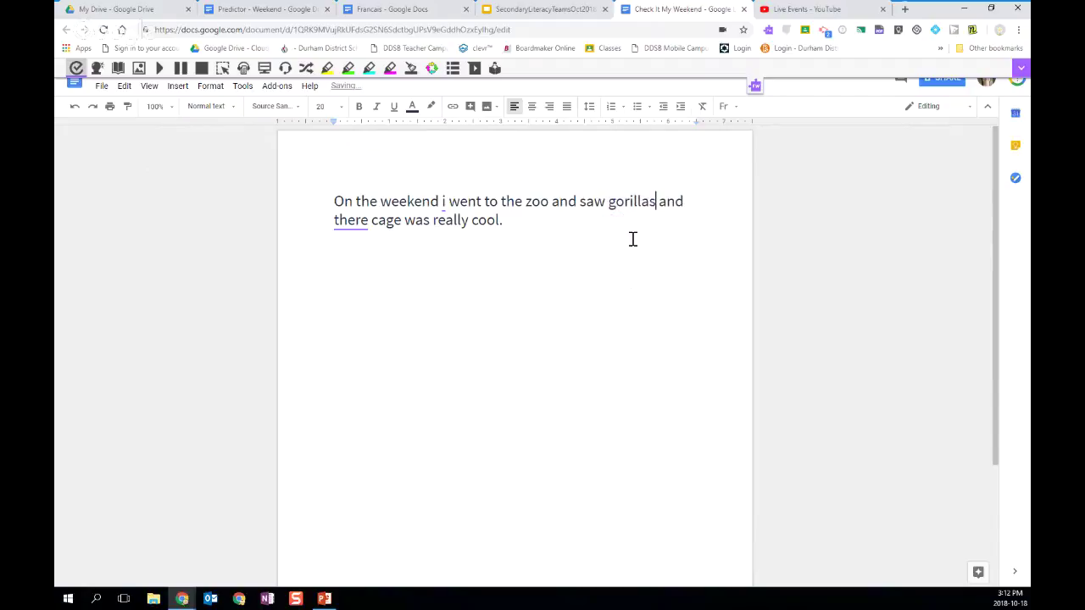
left_click(445, 208)
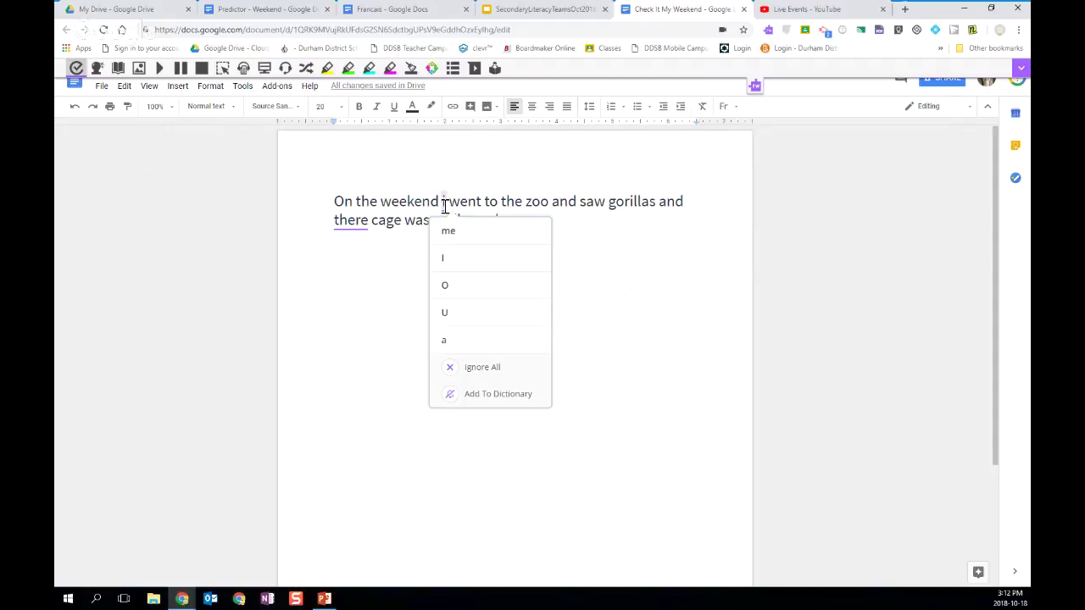
left_click(464, 263)
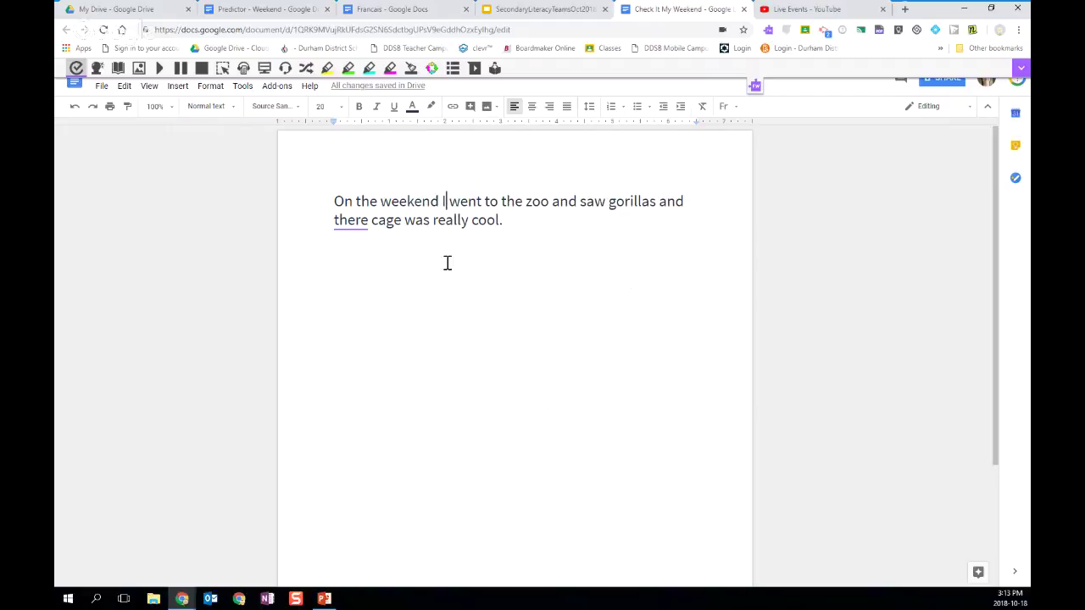
left_click(359, 220)
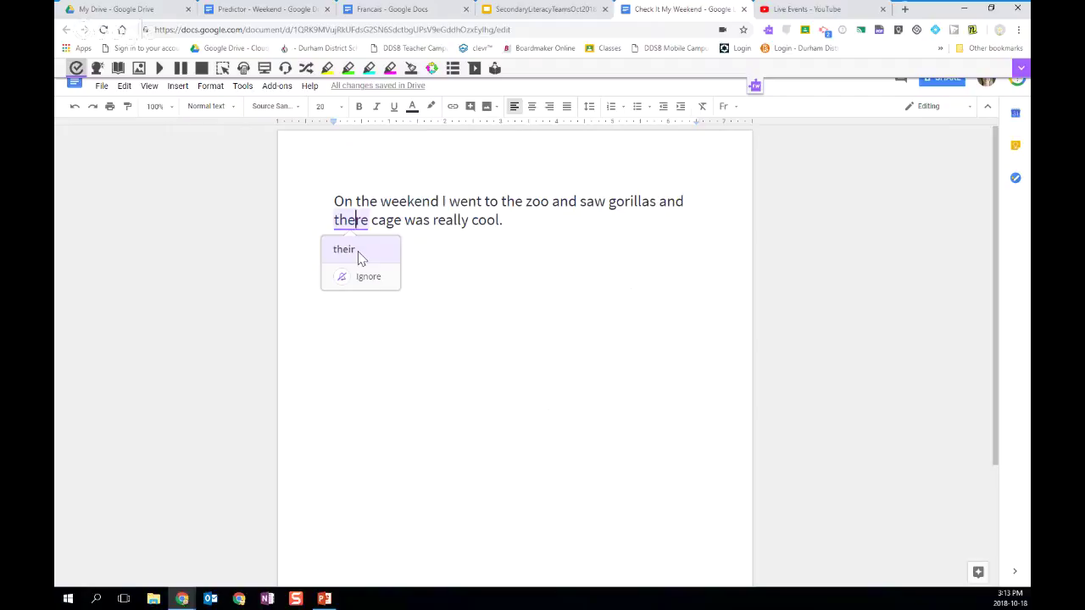
left_click(358, 254)
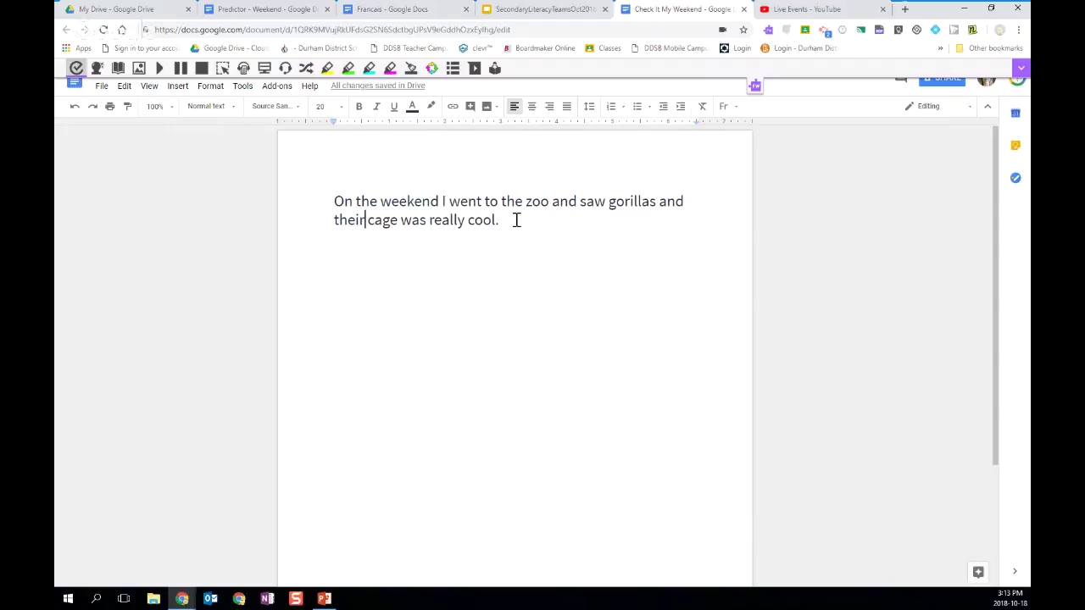
left_click(1018, 74)
left_click(968, 96)
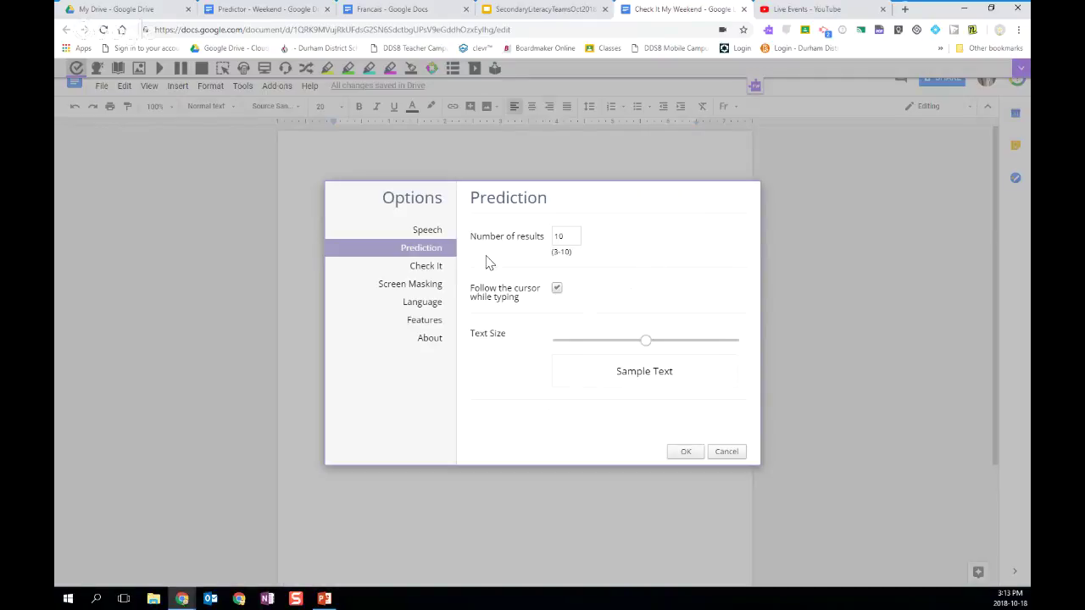
left_click(420, 267)
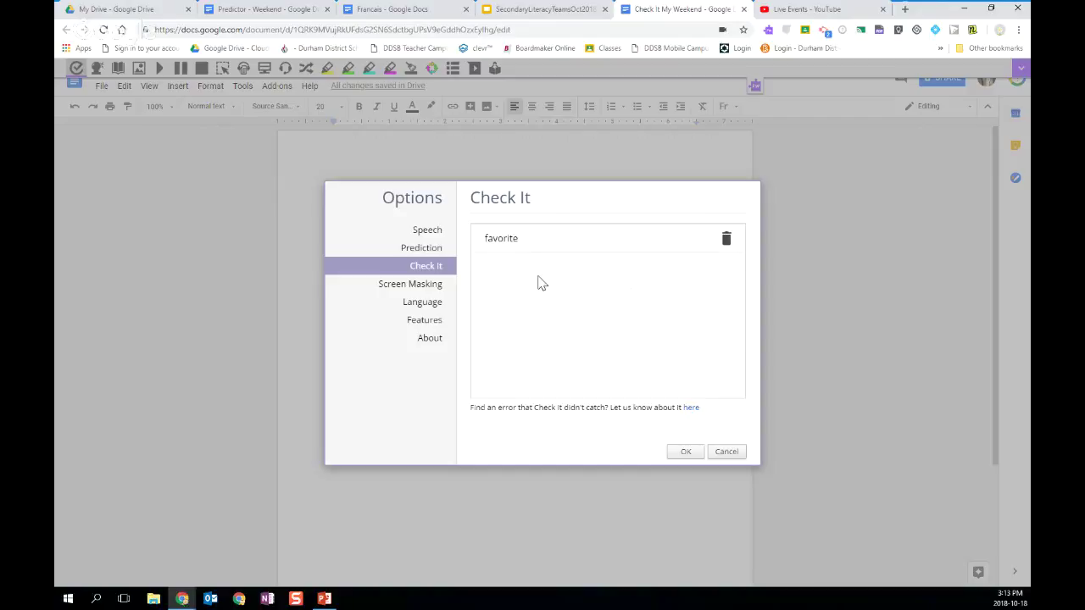
left_click(685, 451)
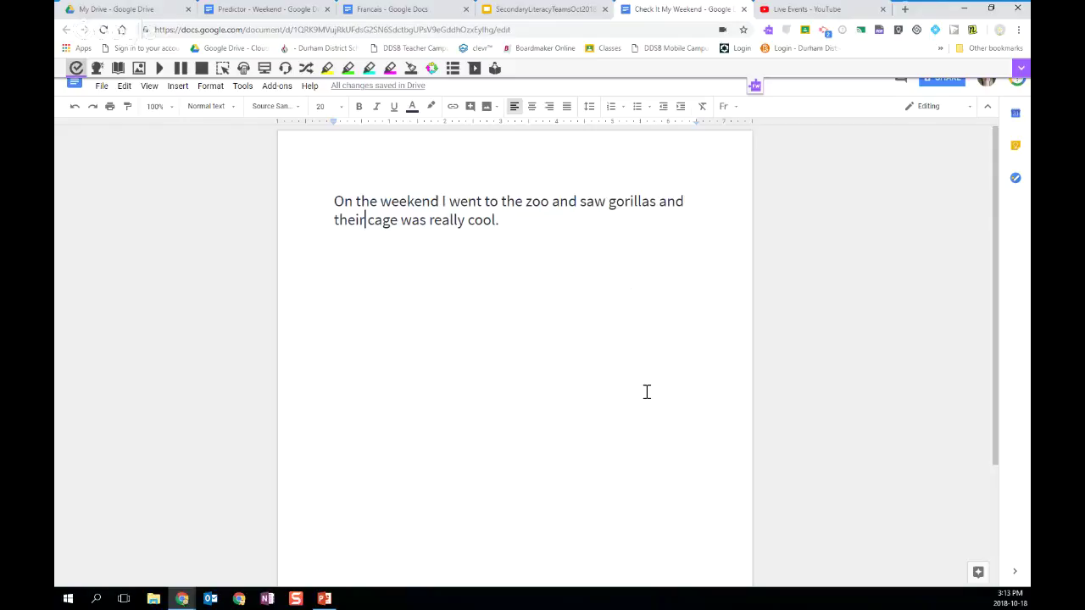